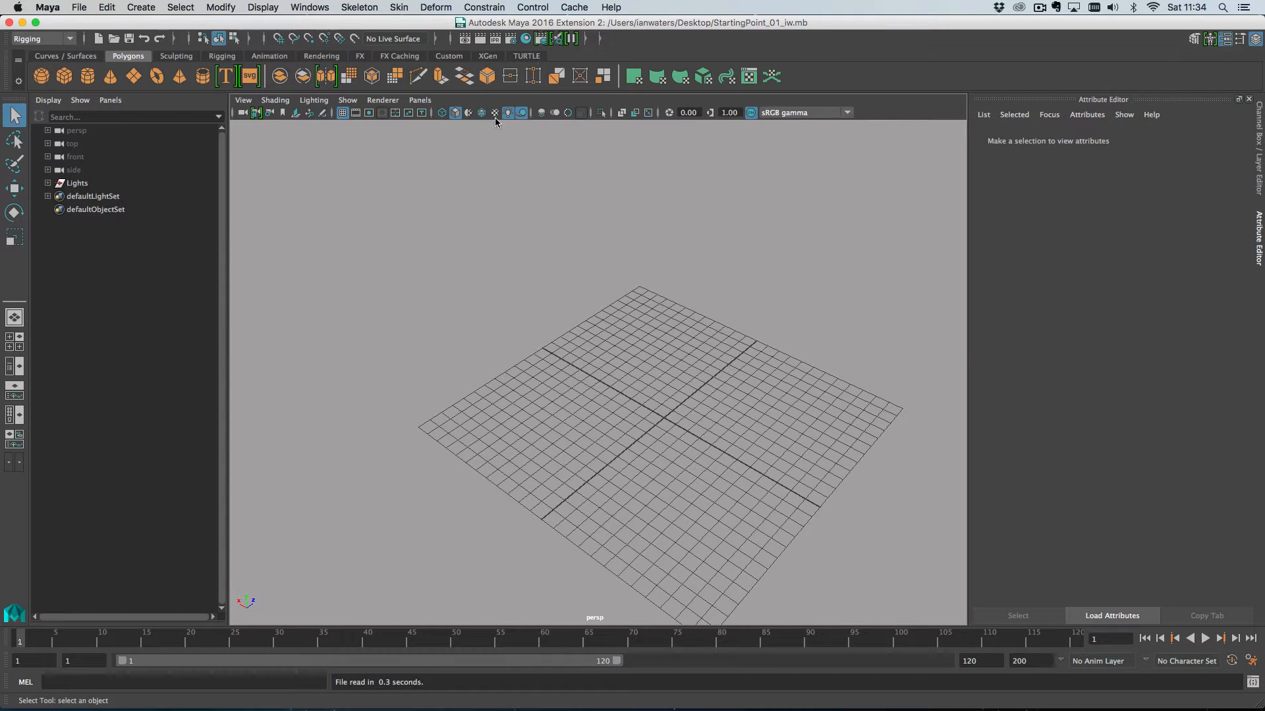
Create a polygon cube at the origin and build a MASH network from it.
left_click(64, 75)
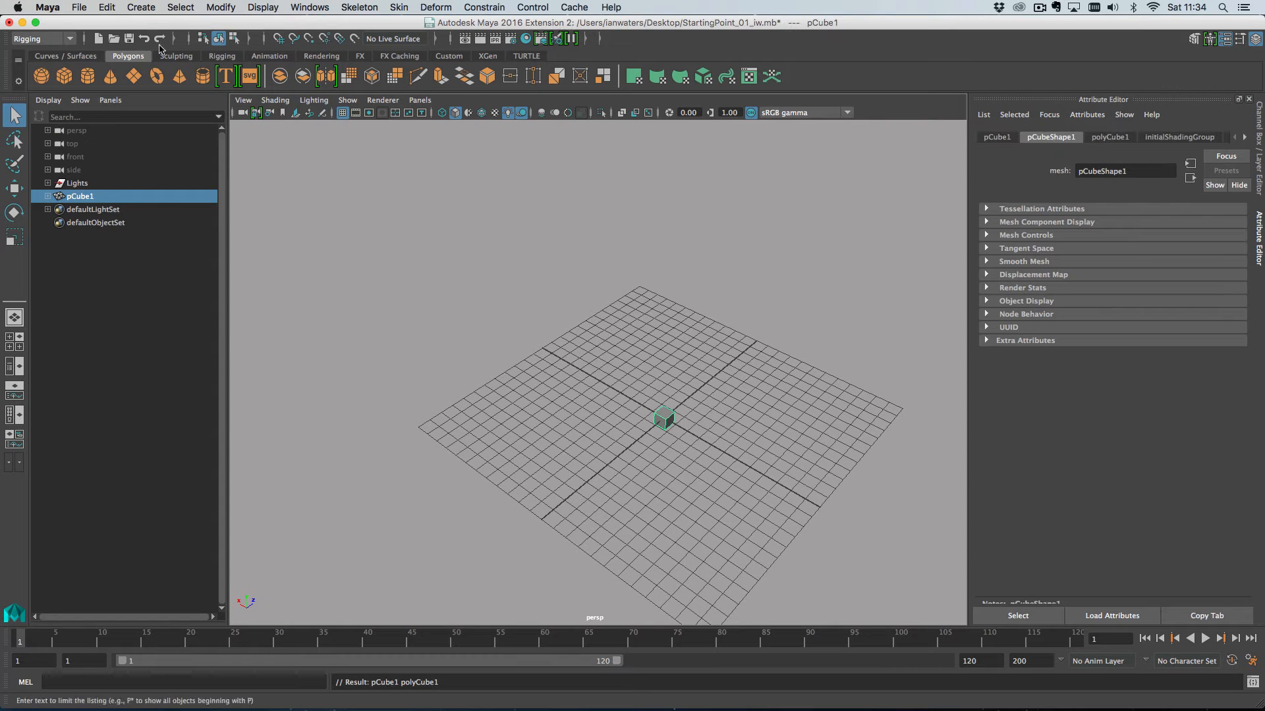
left_click(141, 8)
mouse_move(200, 308)
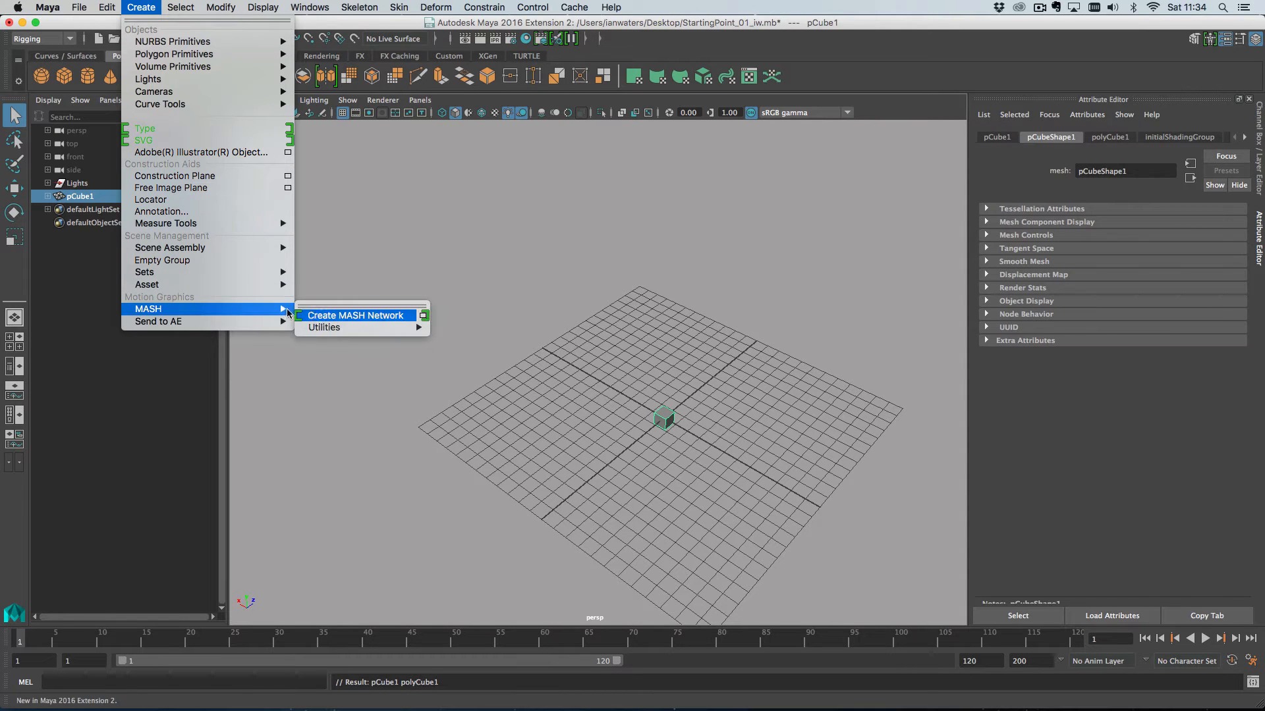
left_click(347, 318)
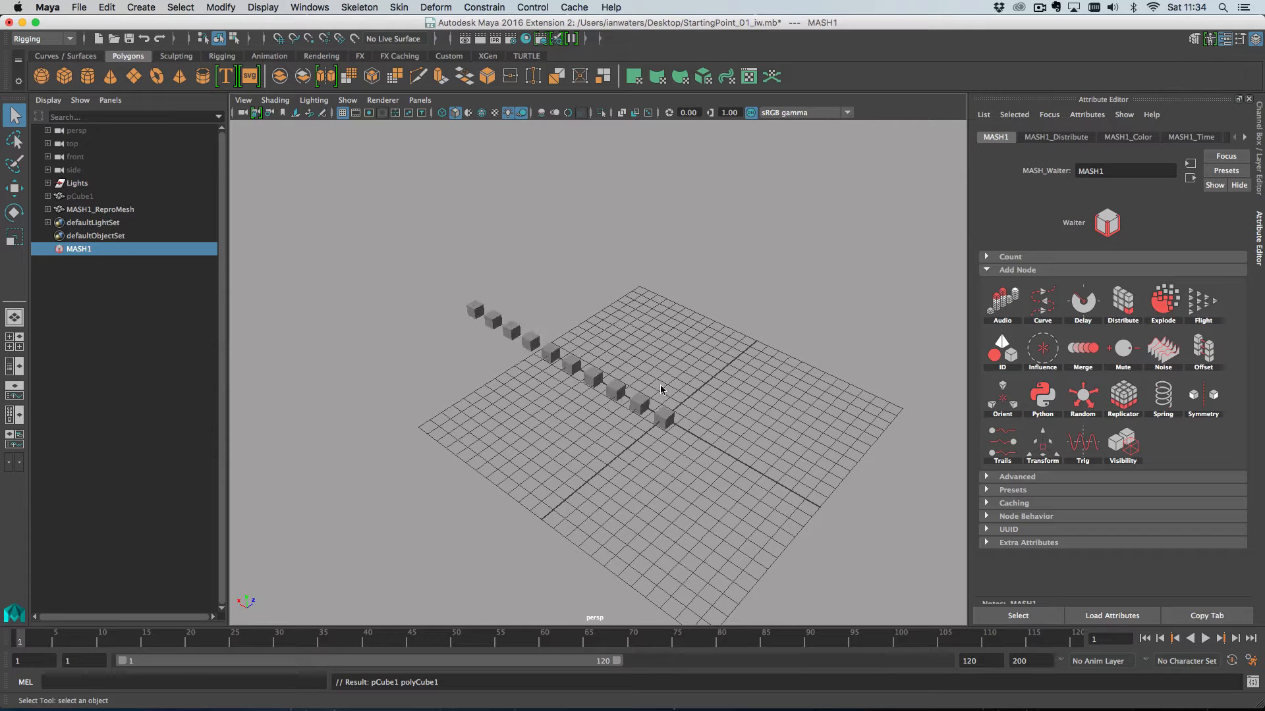
In the MASH network's linear distribution, set Scale Y to 10 and Rotate X to about 280.851.
left_click(1058, 138)
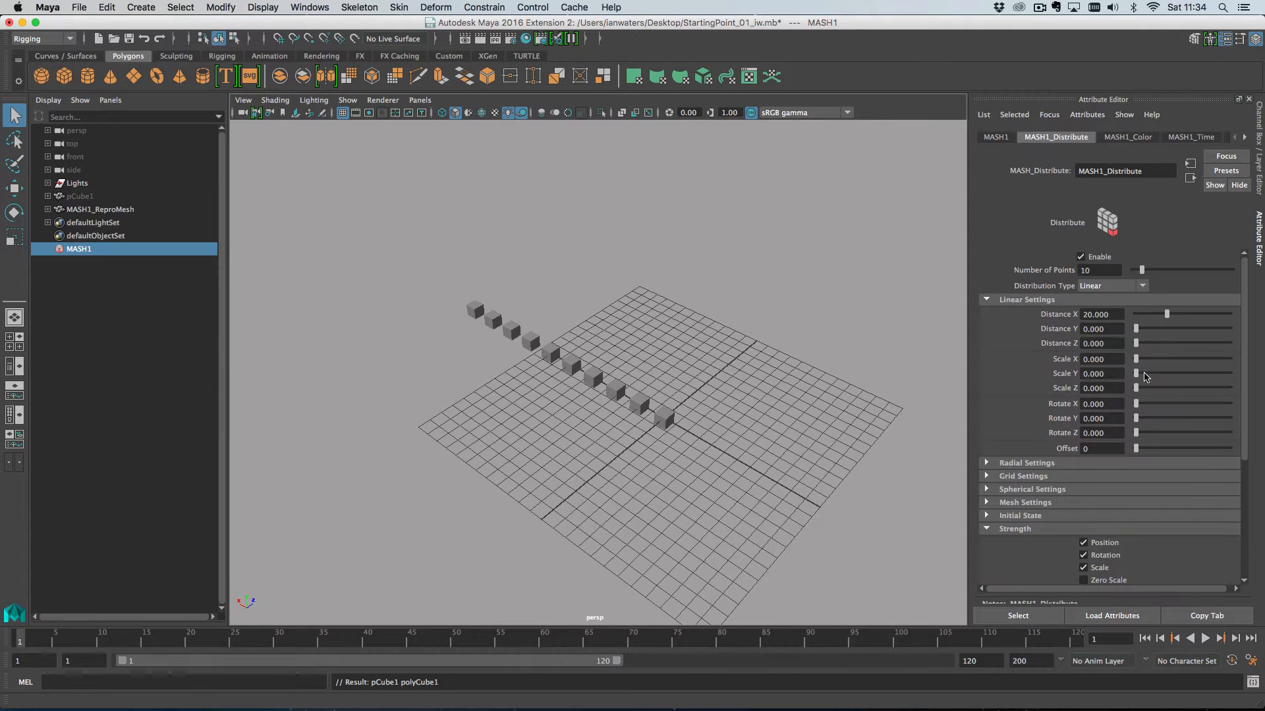
left_click_drag(1144, 375, 1242, 375)
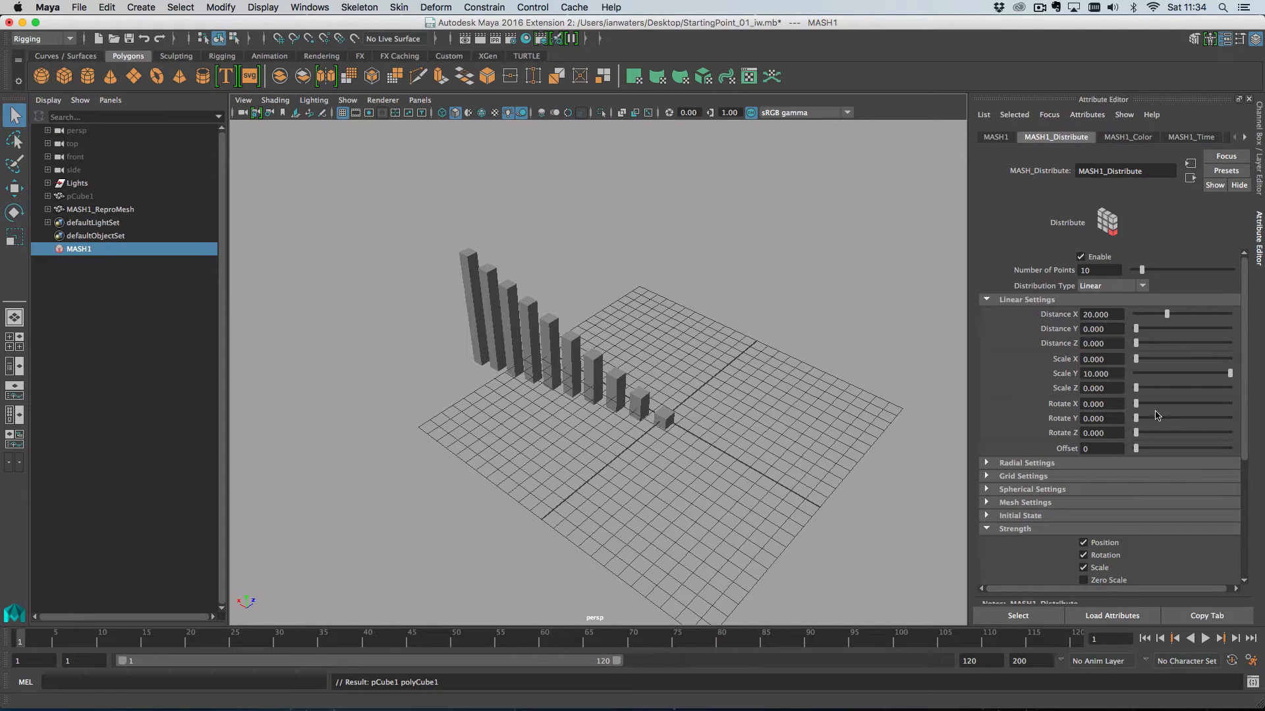
left_click_drag(1138, 405, 1190, 405)
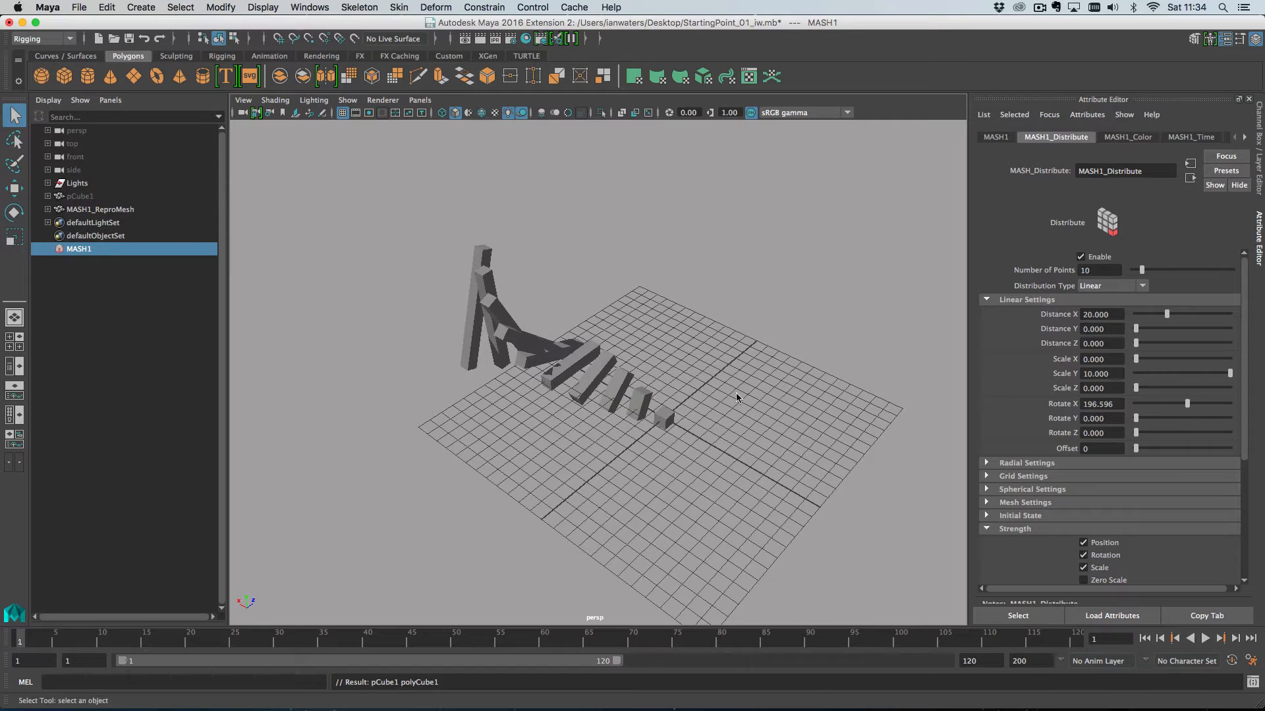
middle_click_drag(737, 394, 773, 429, "alt")
right_click_drag(772, 430, 810, 491, "alt")
left_click_drag(1205, 373, 1234, 380)
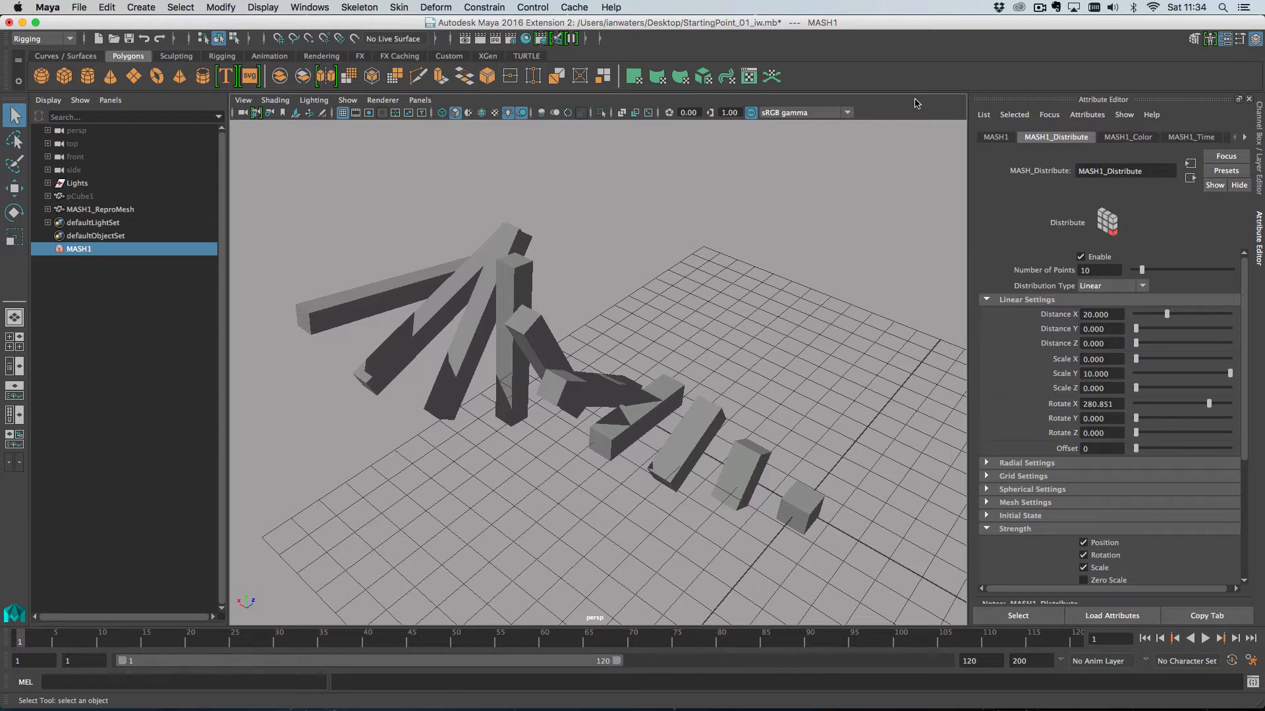
Unhide the original source cube and isolate it in the perspective view.
left_click(160, 197)
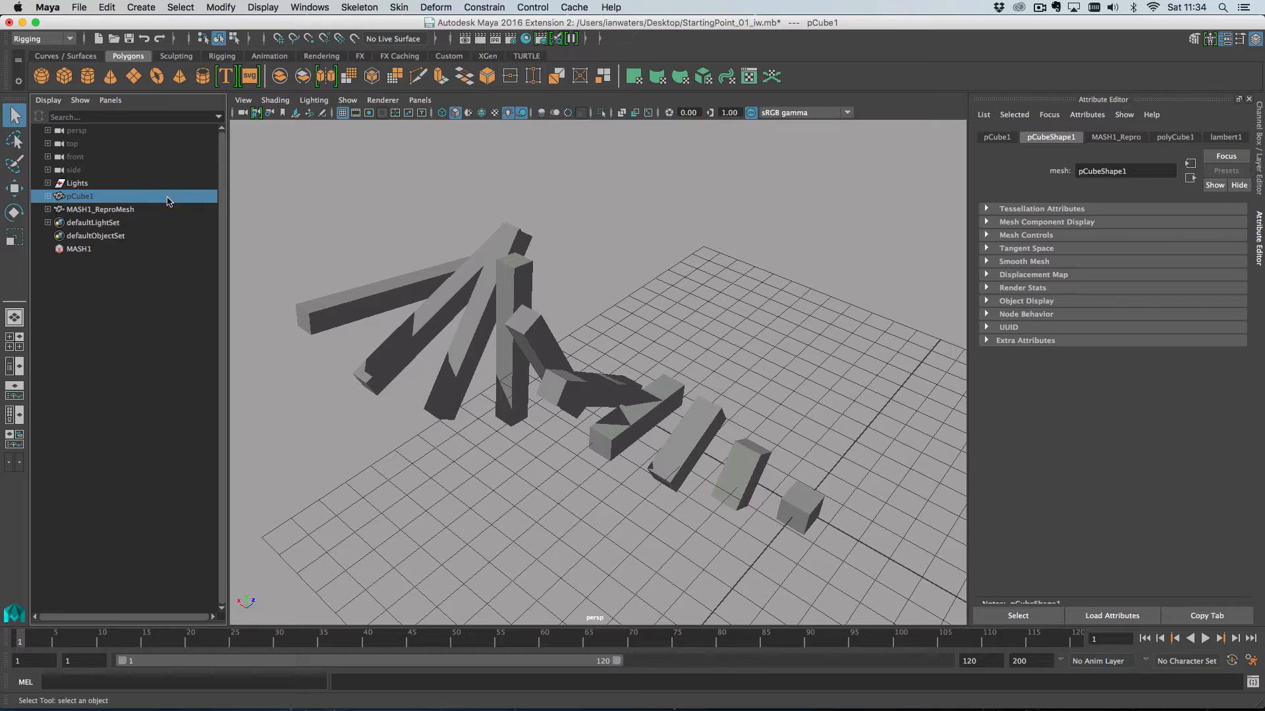
key("shift+h")
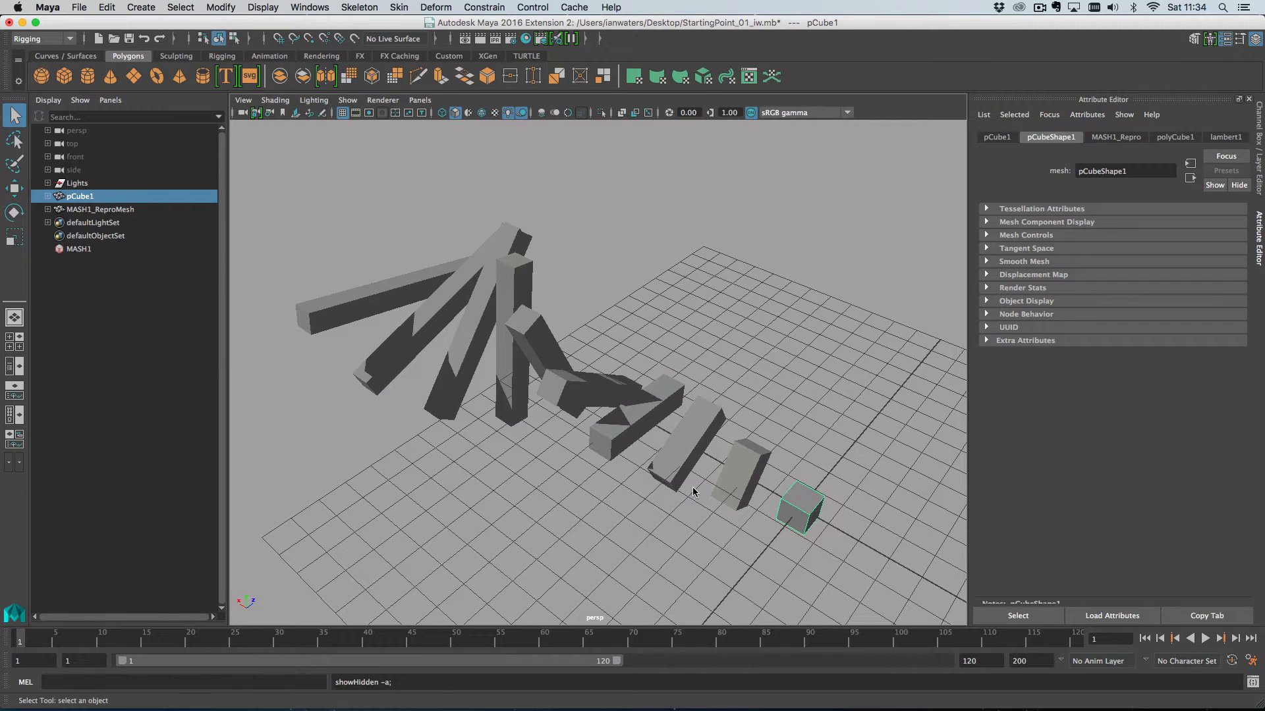
key("ctrl+1")
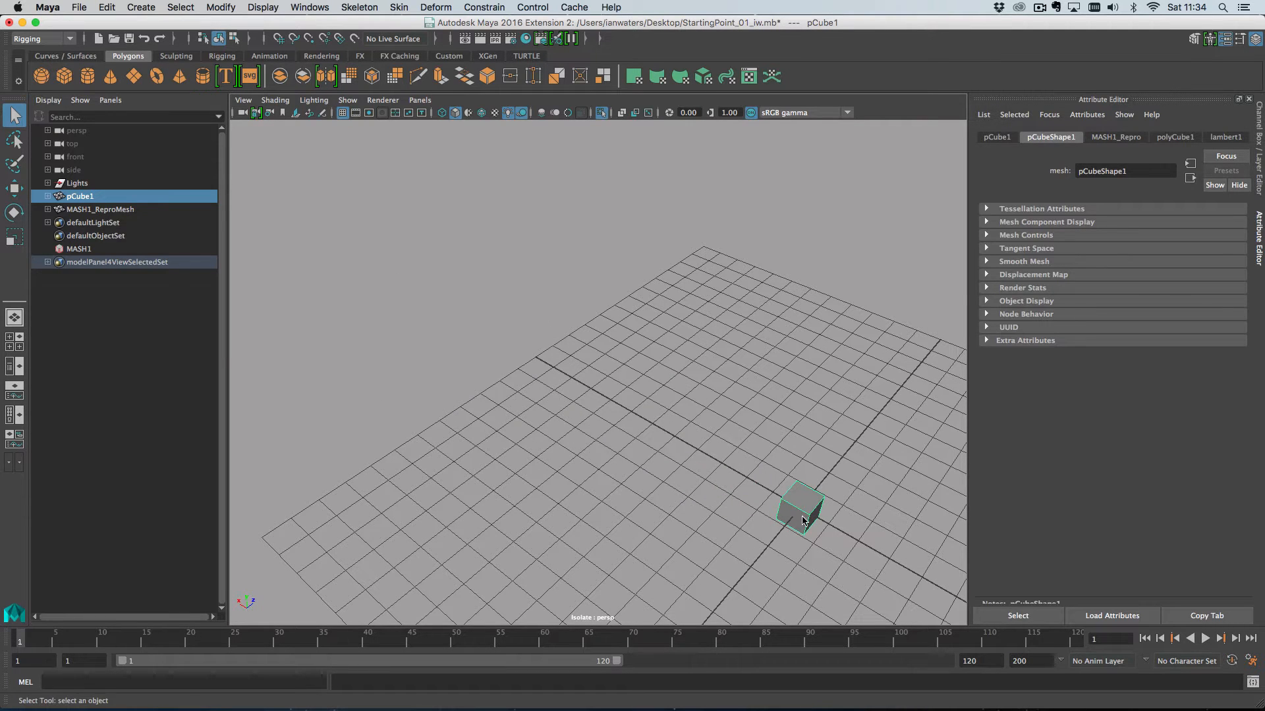
left_click_drag(801, 513, 714, 465, "alt")
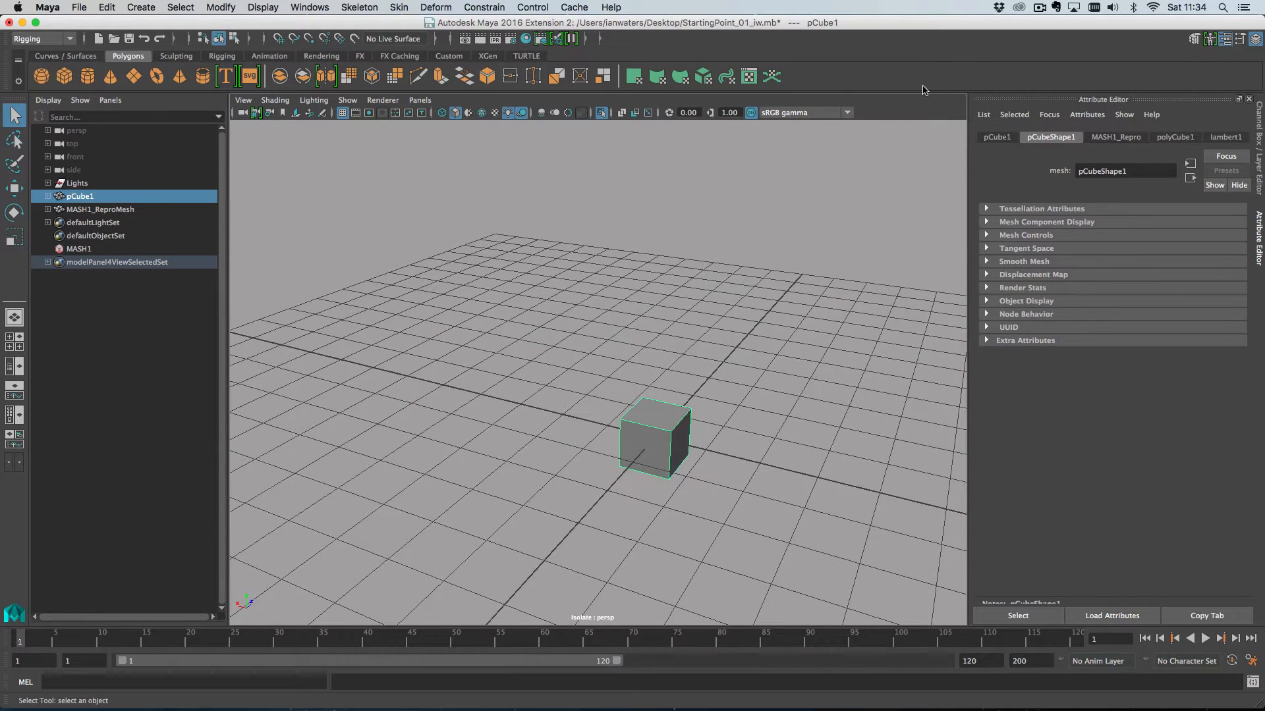
Try moving only the cube's pivot up about 2.381 units in Y, undo it and return to the Select tool.
key("w")
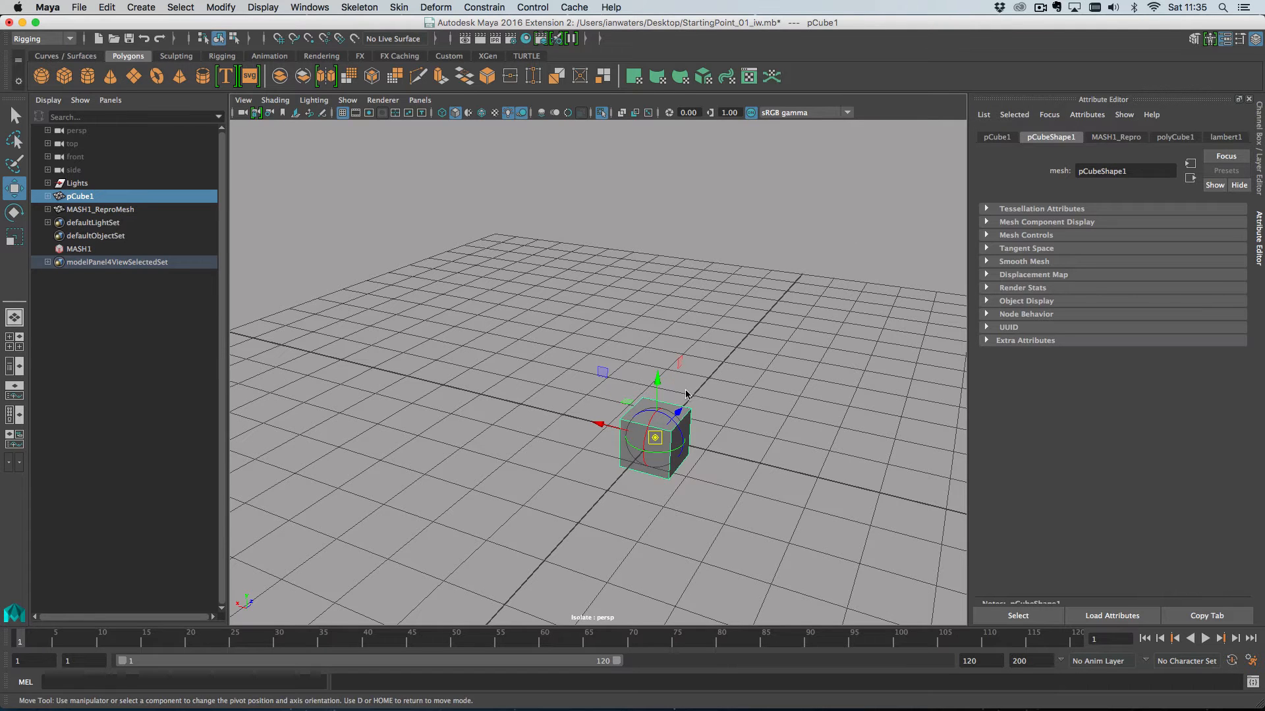
left_click_drag(685, 394, 716, 428, "alt")
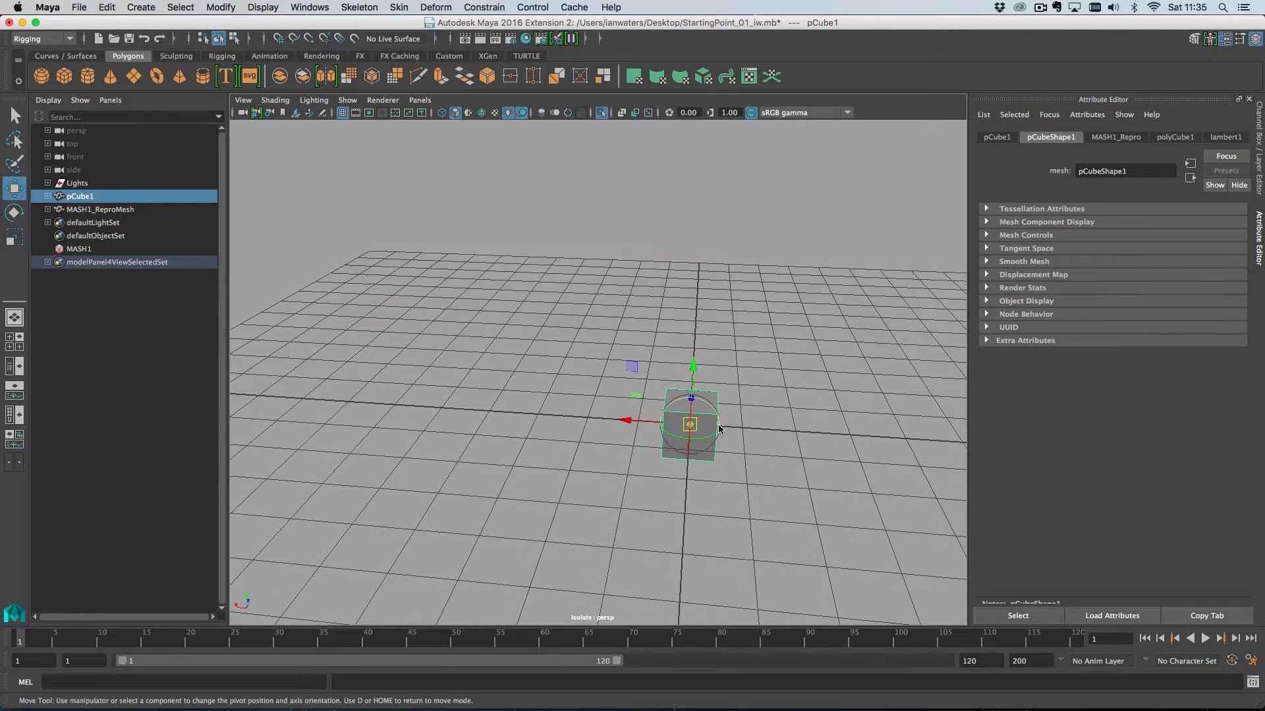
left_click_drag(693, 364, 699, 246)
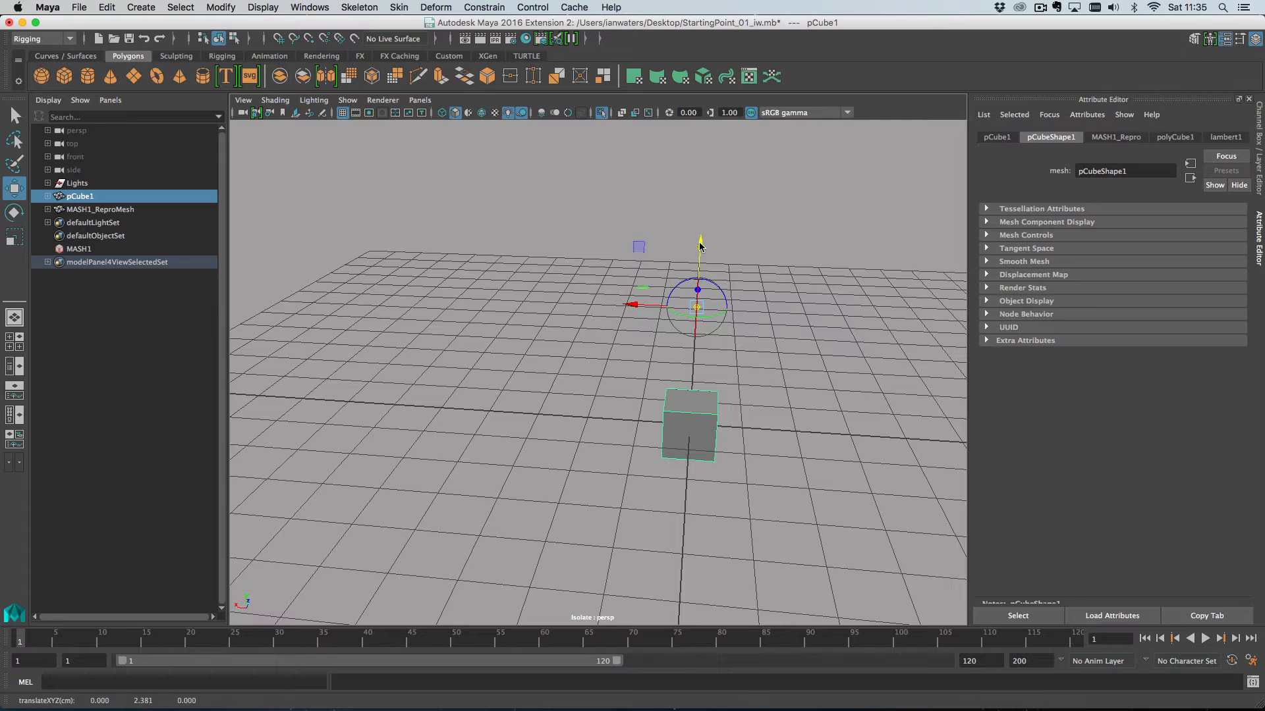
key("z")
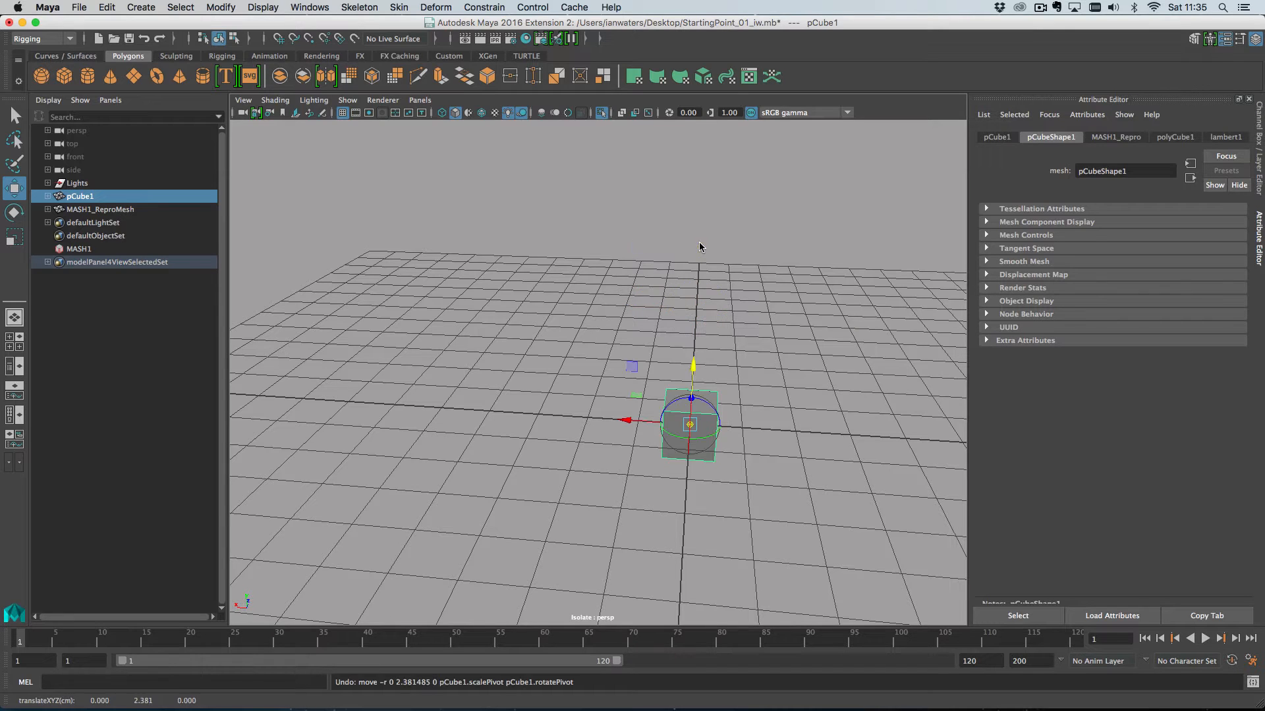
left_click(16, 116)
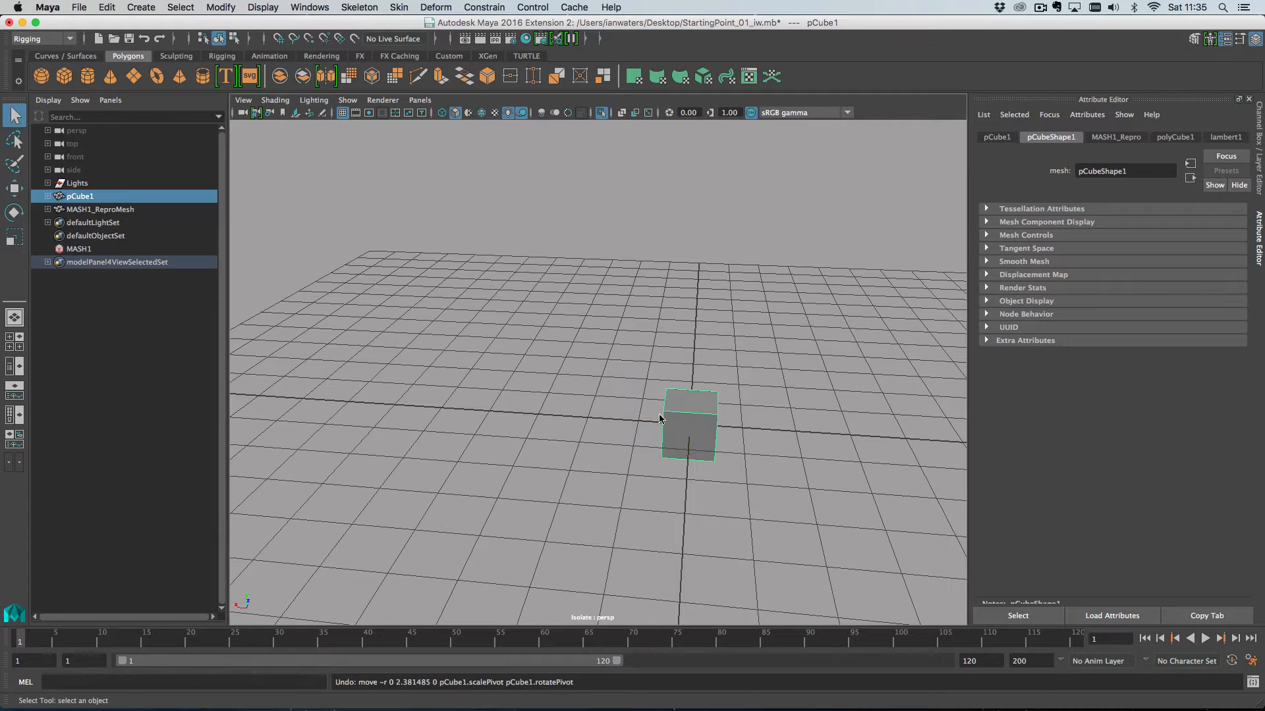
Examine the source cube's Translate X, Y and Z values in its transform attributes.
left_click(996, 137)
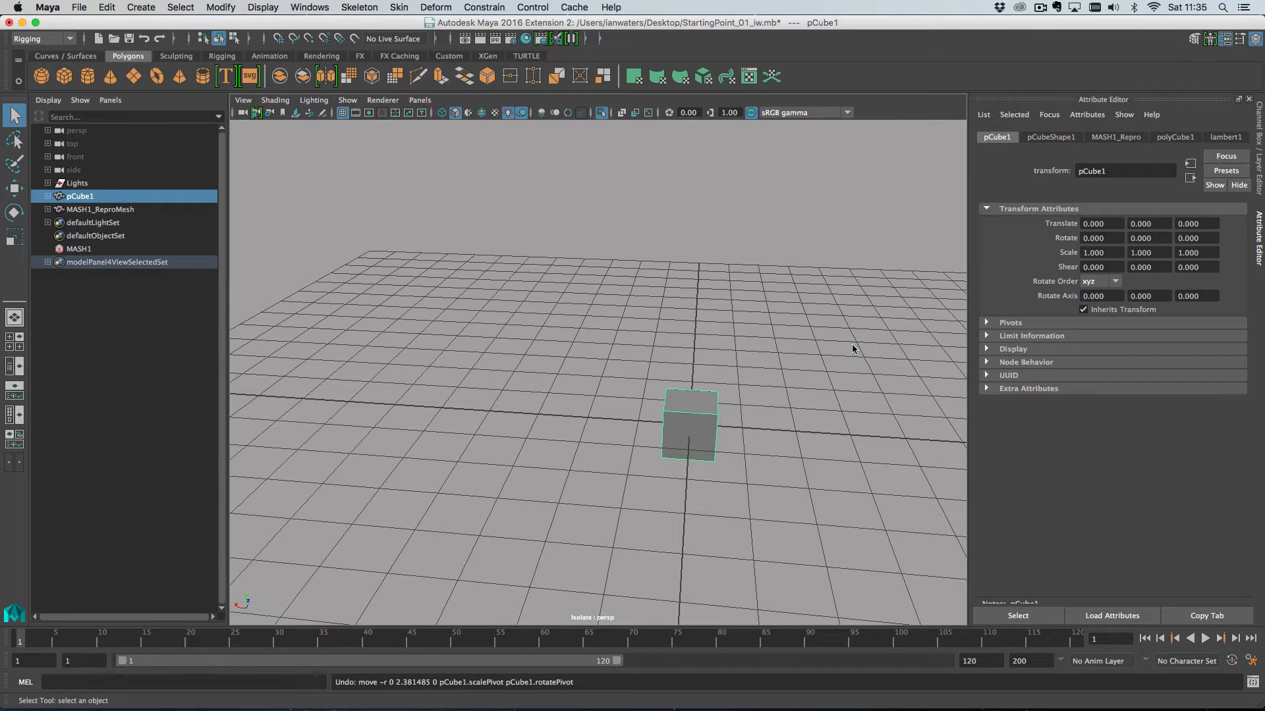
left_click(1109, 226)
double_click(1105, 224)
key("Tab")
key("Tab")
left_click(700, 429)
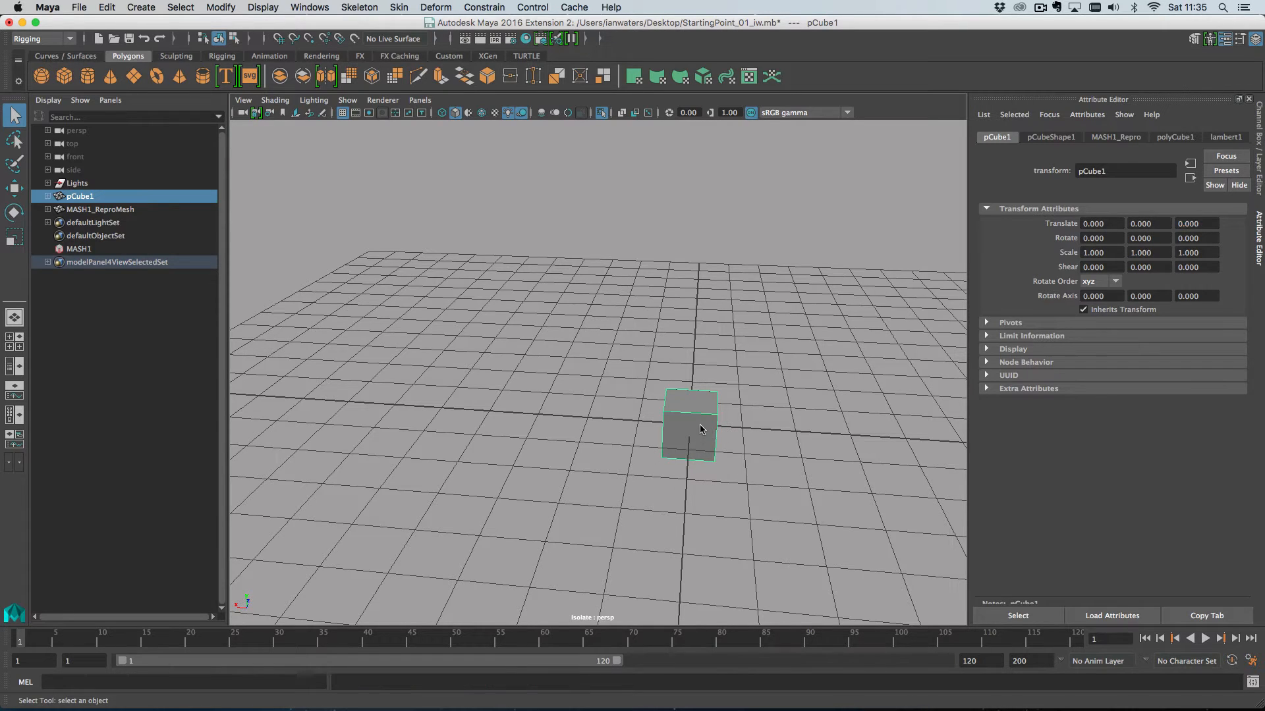
Move the source cube up and set its Translate Y to exactly 0.5.
key("w")
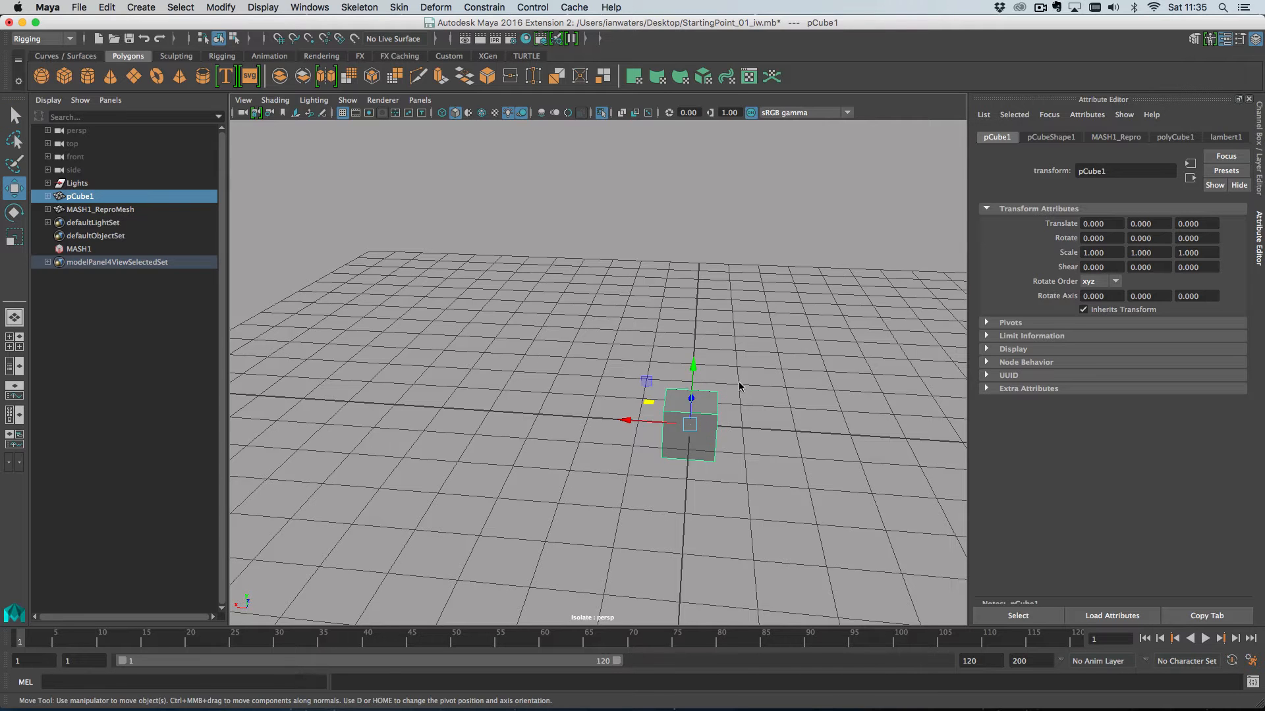
left_click_drag(751, 383, 787, 435, "alt")
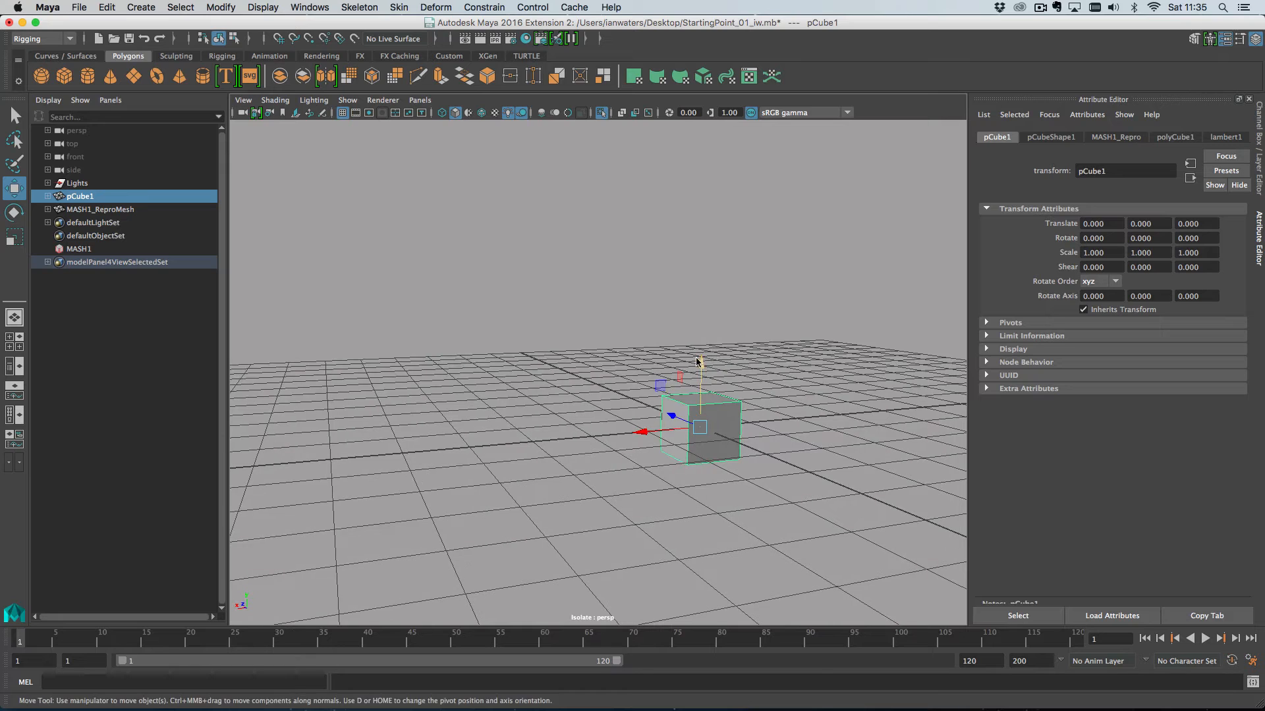
left_click_drag(700, 366, 699, 337)
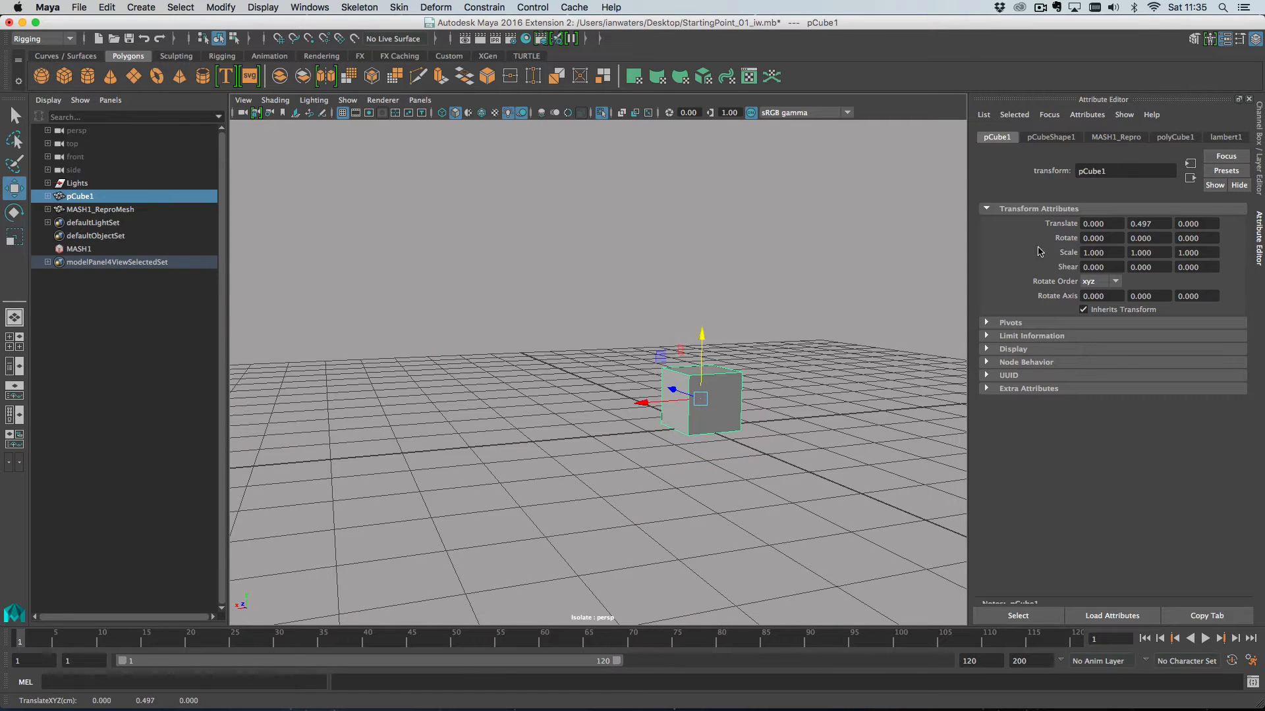
double_click(1146, 224)
type("0.5")
key("Return")
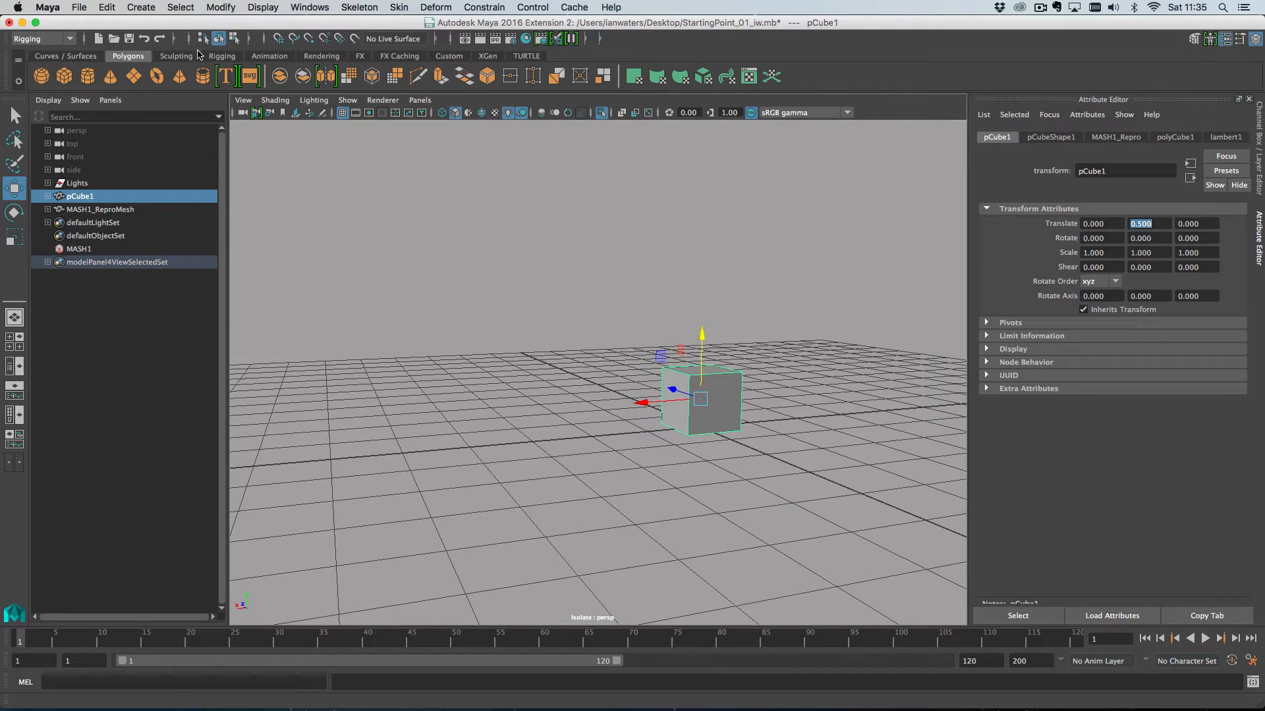
Reset the Freeze Transformations options, freeze the source cube's transformations and check its translate values.
left_click(218, 5)
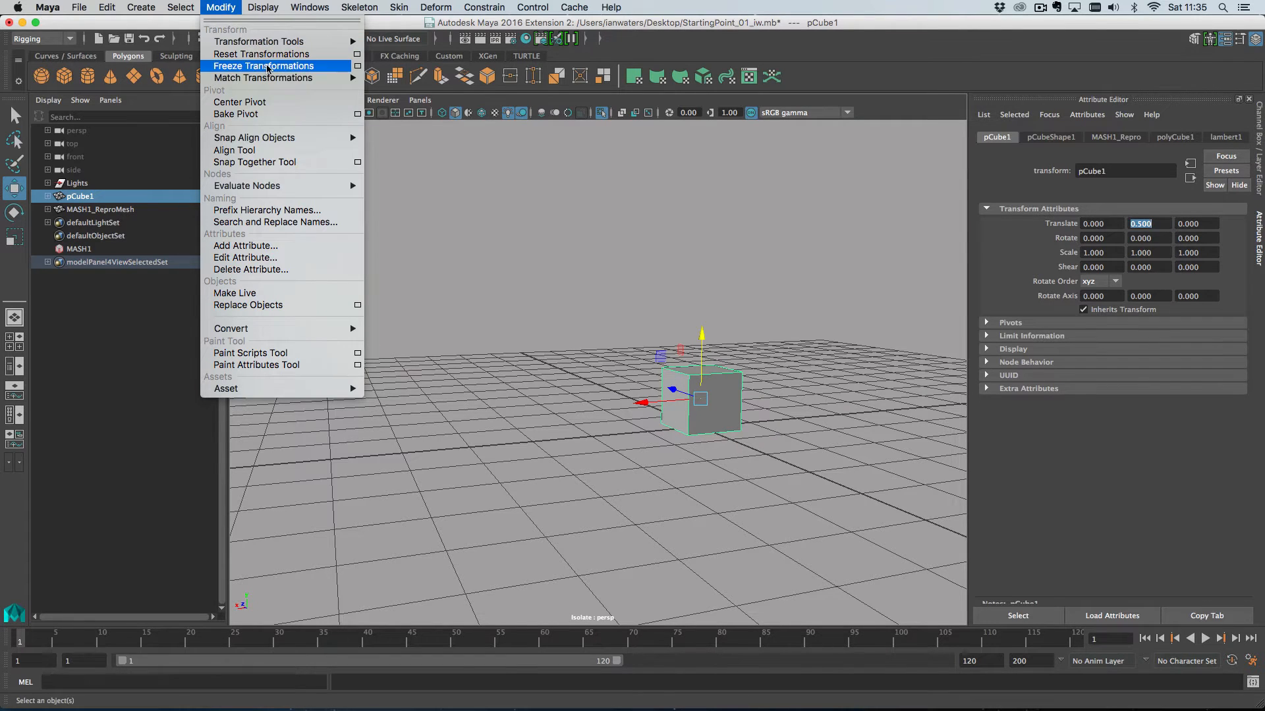
left_click(357, 66)
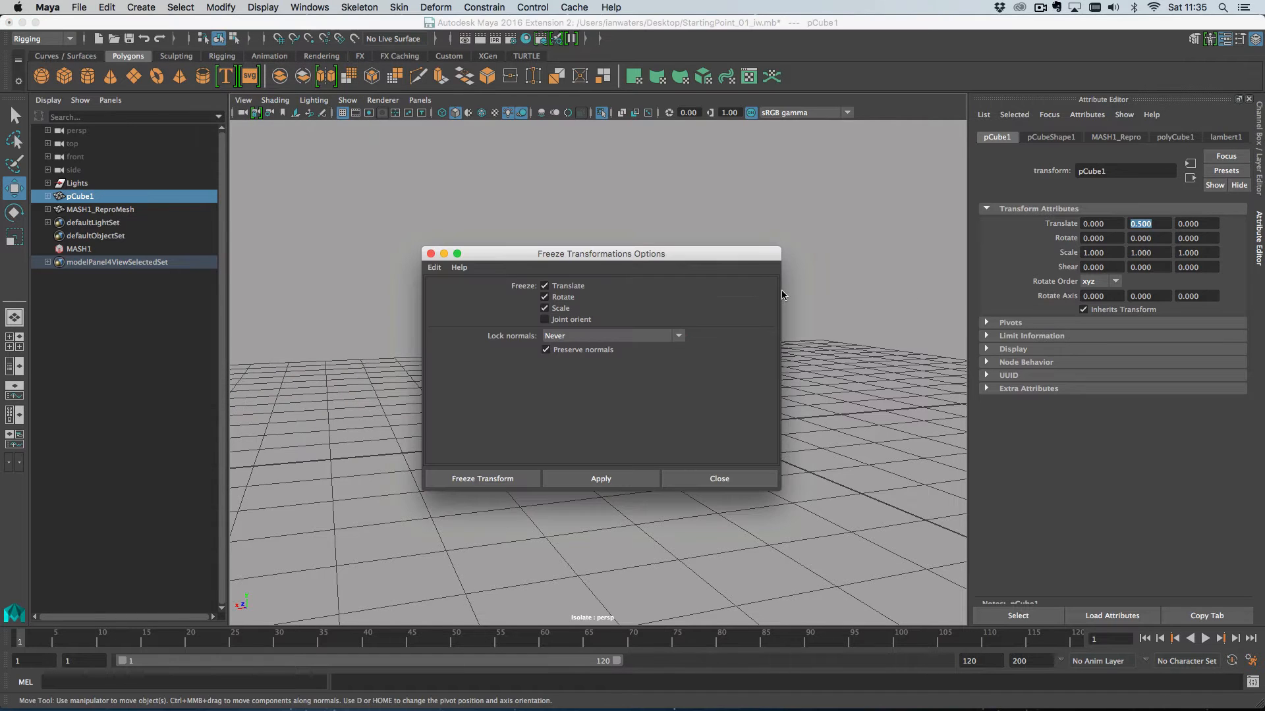
left_click(435, 267)
left_click(467, 294)
left_click(470, 482)
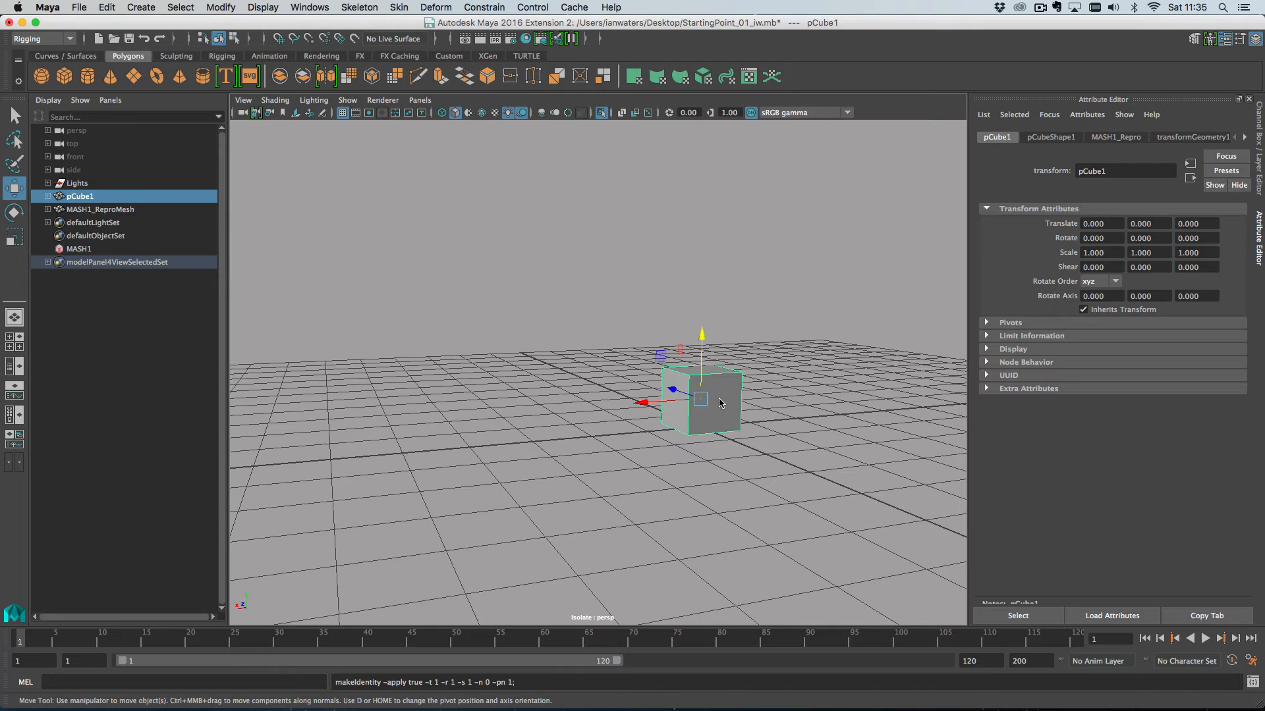
mouse_move(756, 404)
left_mouse_down("alt")
mouse_move(741, 413)
mouse_move(759, 410)
left_mouse_up("alt")
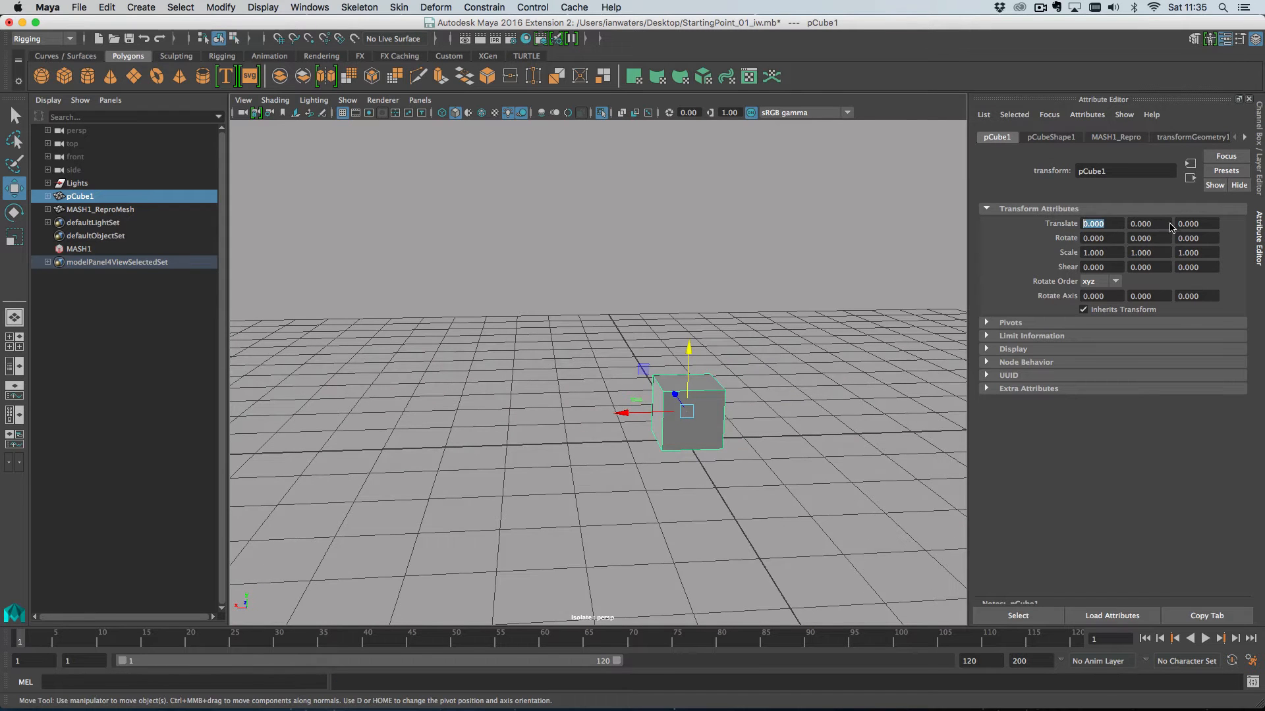
left_click(1141, 224)
left_click(1198, 225)
mouse_move(723, 453)
left_mouse_down("alt")
mouse_move(713, 425)
mouse_move(711, 449)
left_mouse_up("alt")
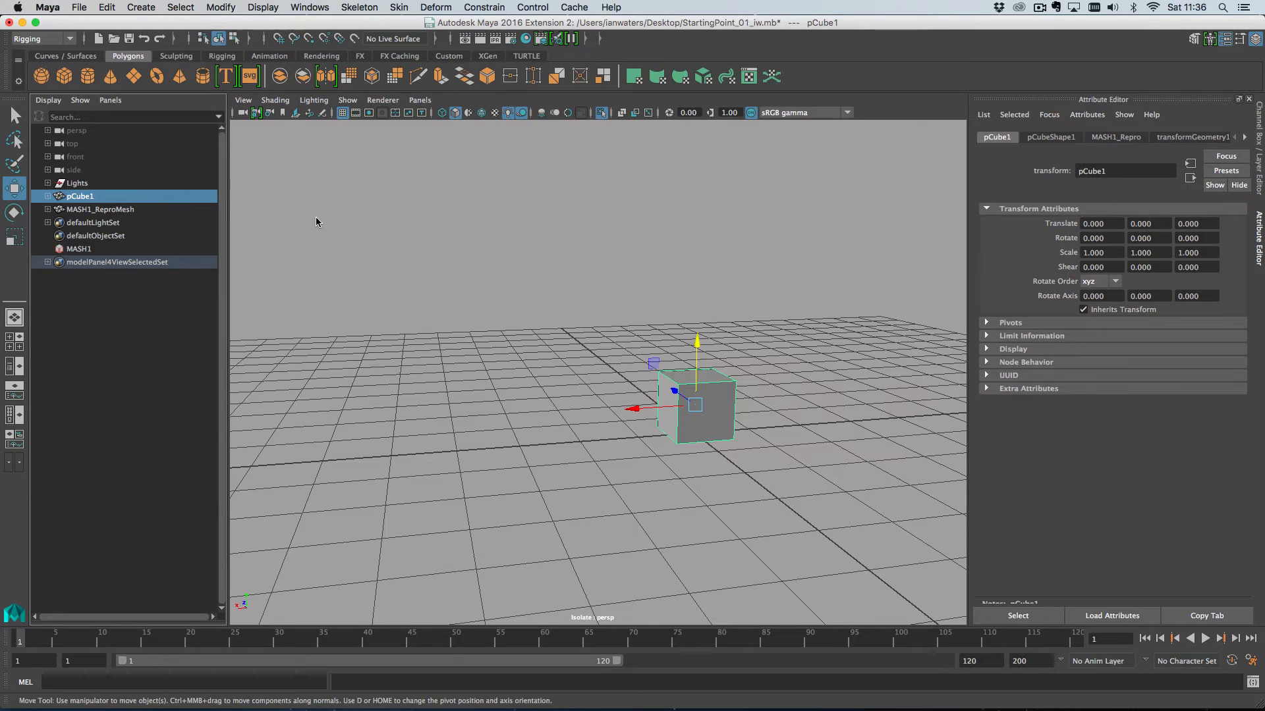
Hide the source cube again and exit isolation so the whole MASH row is displayed.
key("ctrl+h")
key("ctrl+1")
right_click_drag(710, 541, 593, 428, "alt")
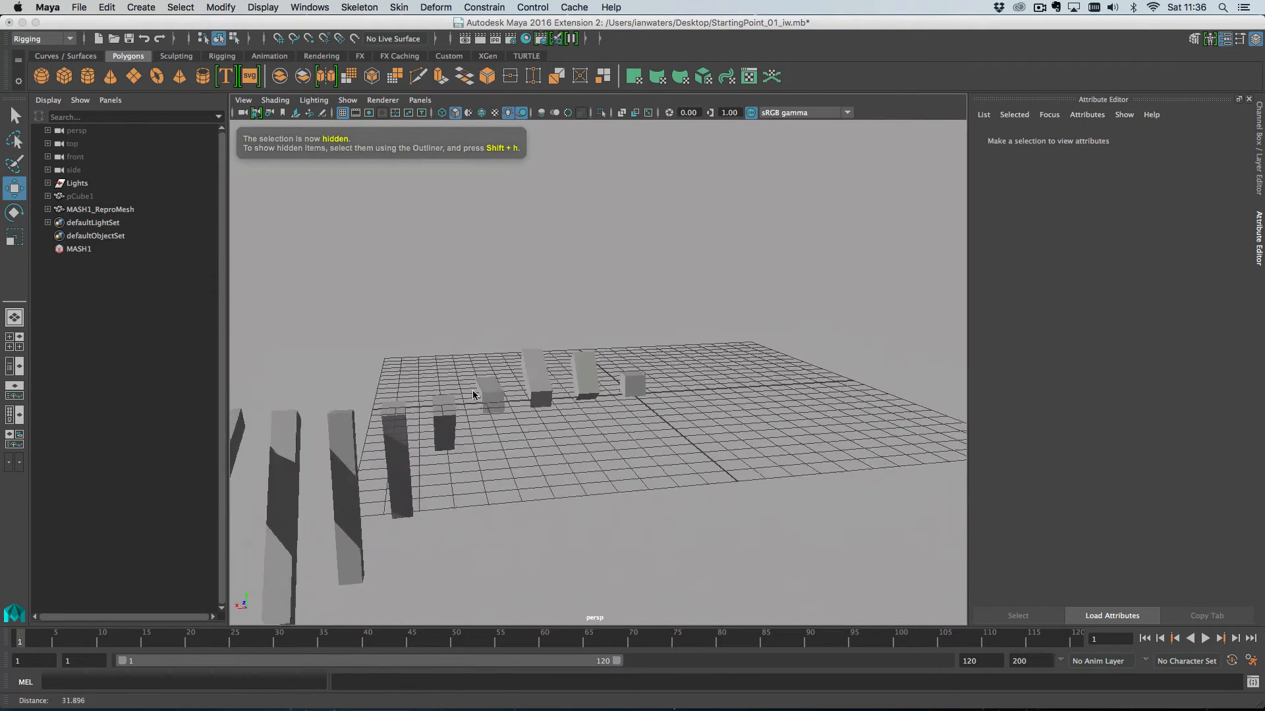
left_click_drag(593, 428, 477, 434, "alt")
middle_click_drag(476, 435, 523, 474, "alt")
left_click_drag(522, 474, 718, 512, "alt")
In MASH1's linear distribution, reduce Scale Y to about 5.603 and Rotate X to about 227.234.
left_click(110, 249)
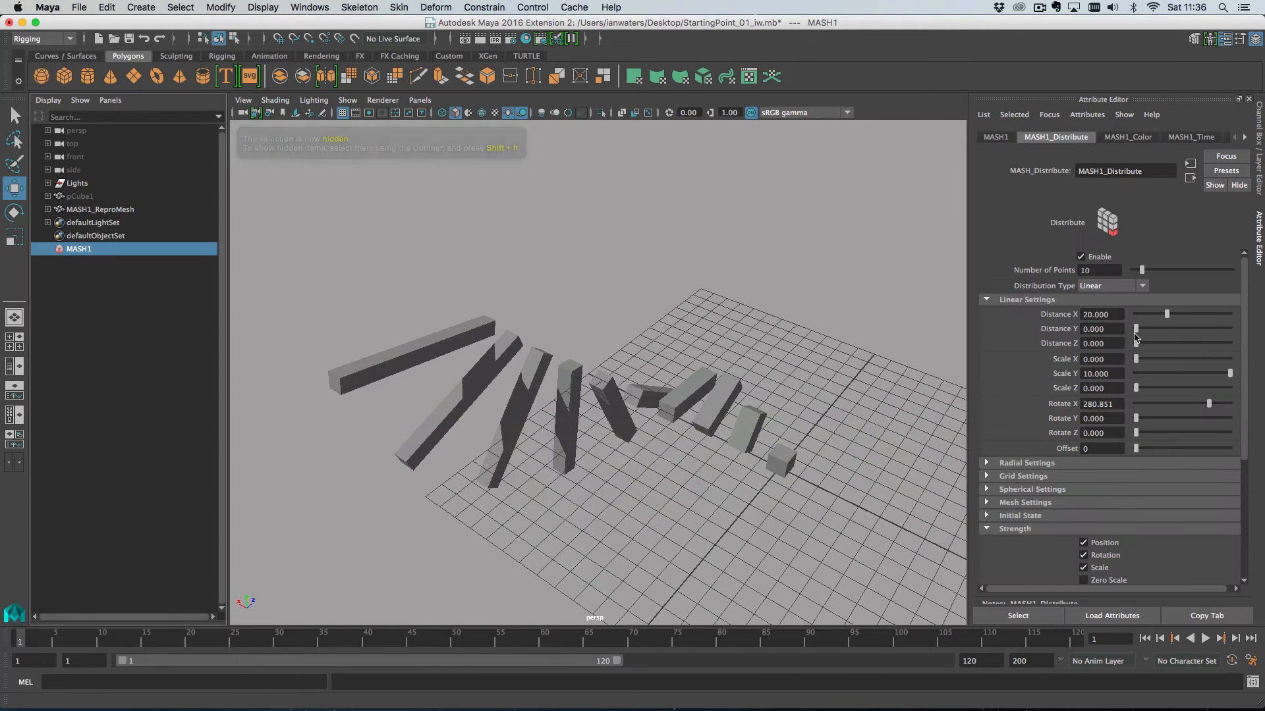
left_click_drag(1226, 372, 1194, 417)
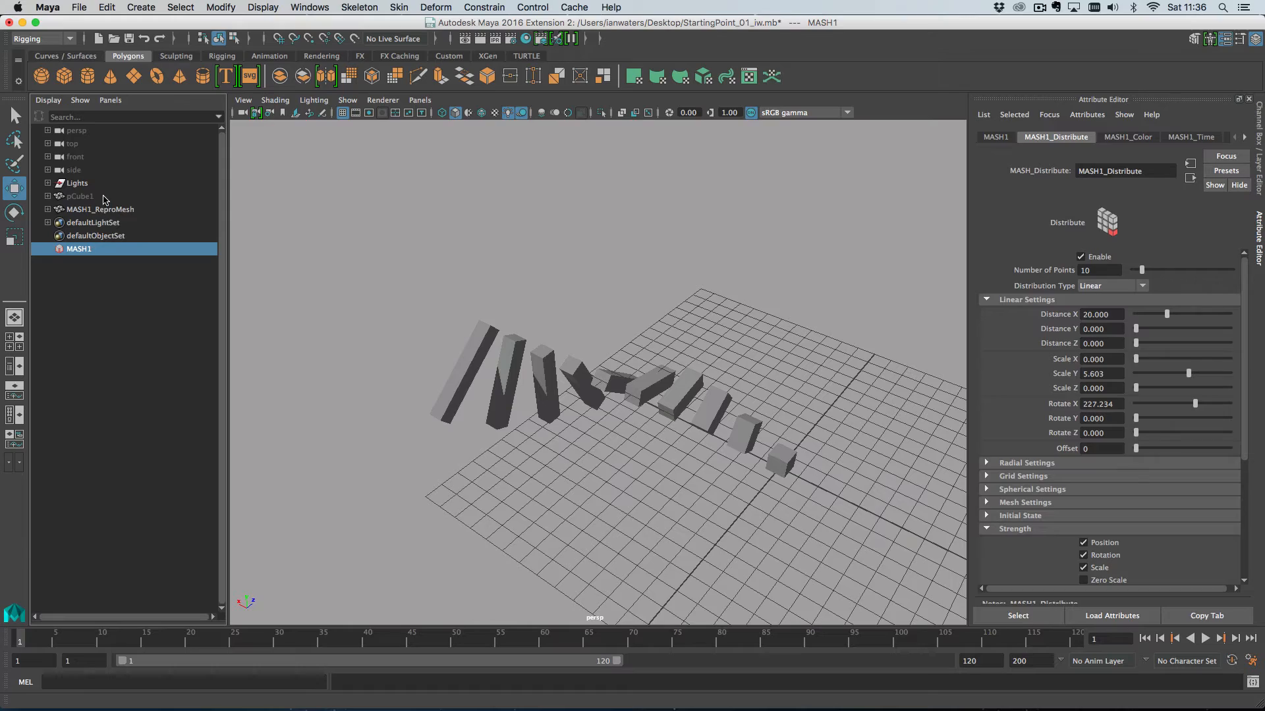
Unhide the source cube again and isolate it for a closer view.
left_click(99, 196)
key("shift+h")
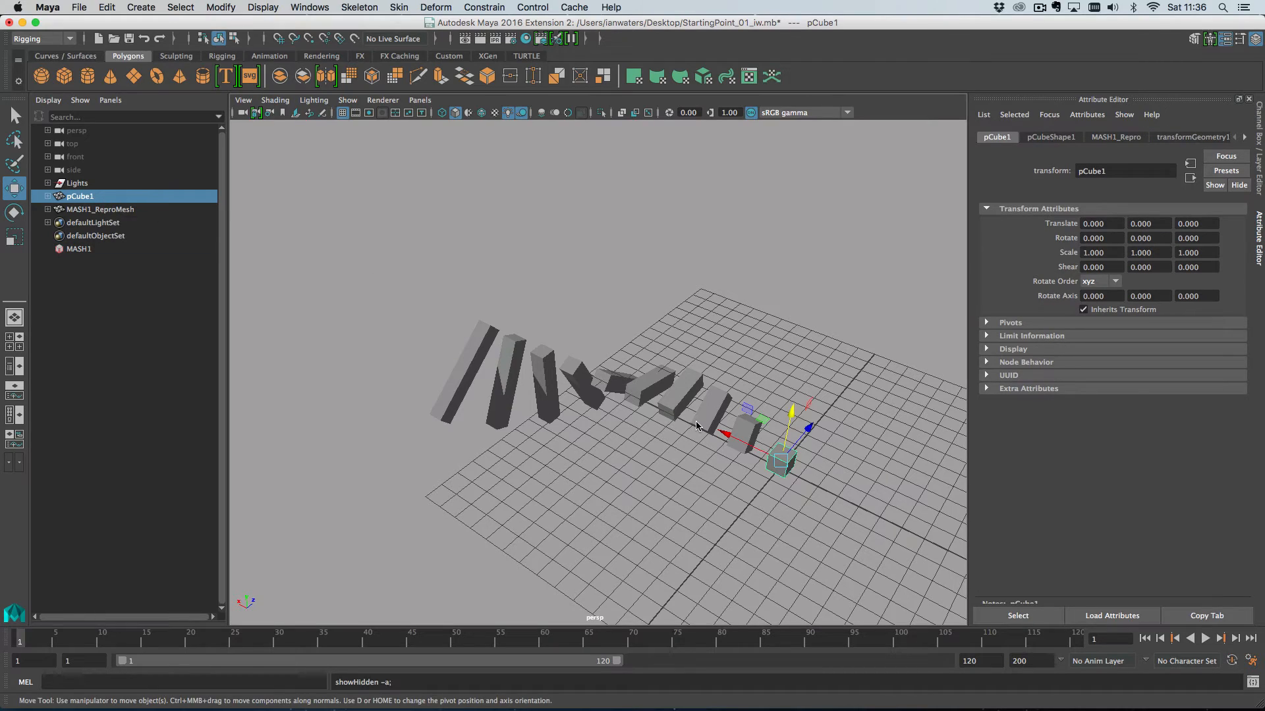
key("ctrl+1")
scroll(681, 420, "up", 3)
right_click_drag(682, 419, 720, 396, "alt")
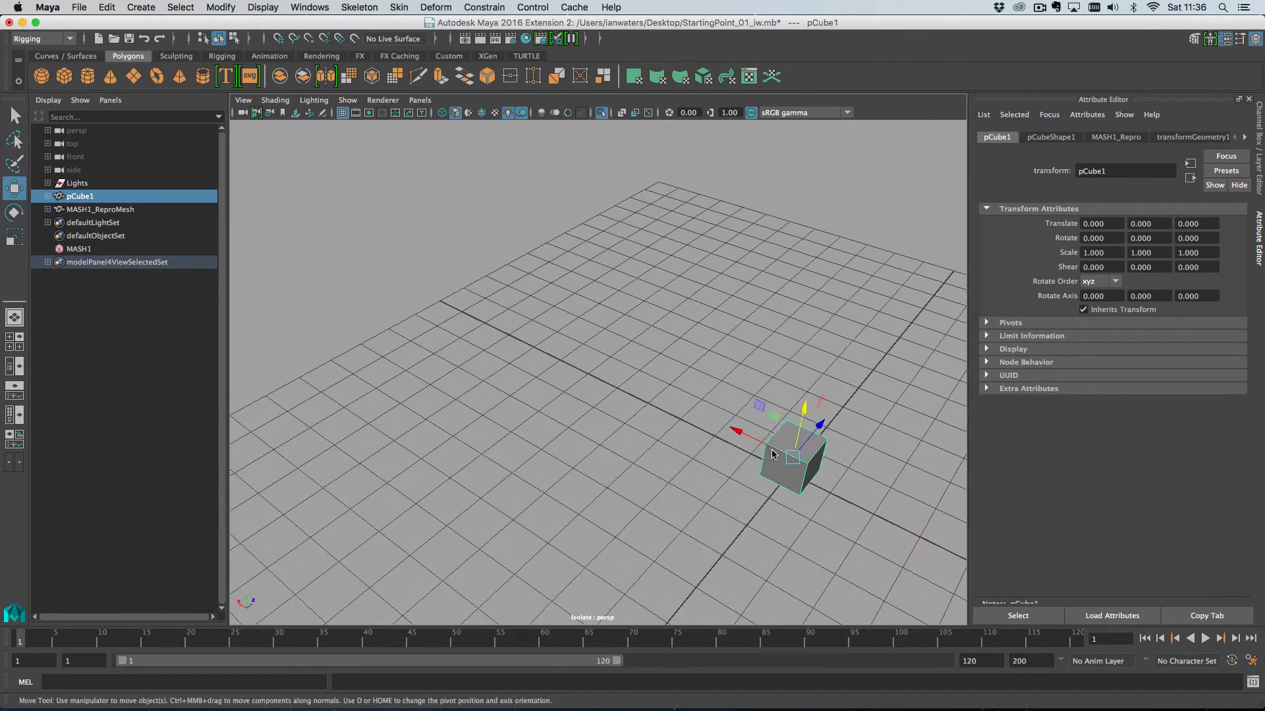
middle_click_drag(811, 461, 723, 438, "alt")
right_click_drag(672, 425, 692, 418, "alt")
left_click_drag(692, 418, 638, 421, "alt")
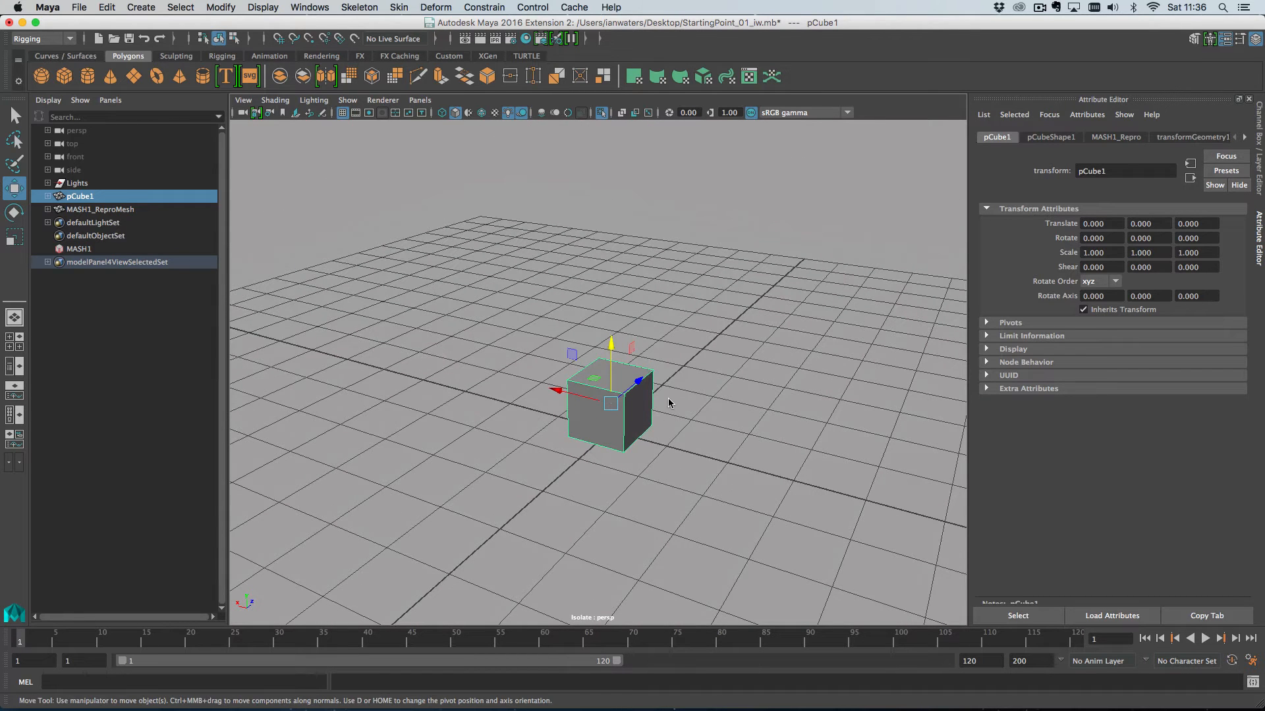
Set the source cube's Translate Y to -0.5 and freeze its transformations.
left_click(1159, 225)
type("-0.5")
key("Return")
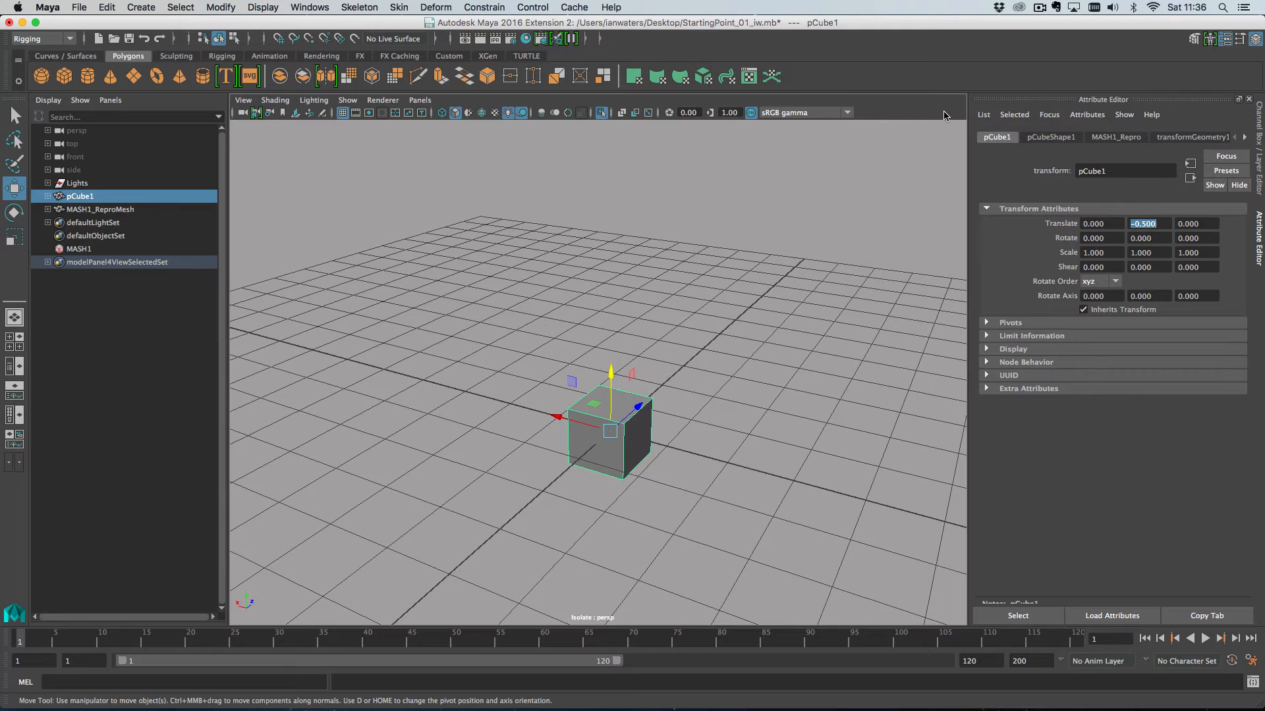
left_click(224, 8)
left_click(241, 67)
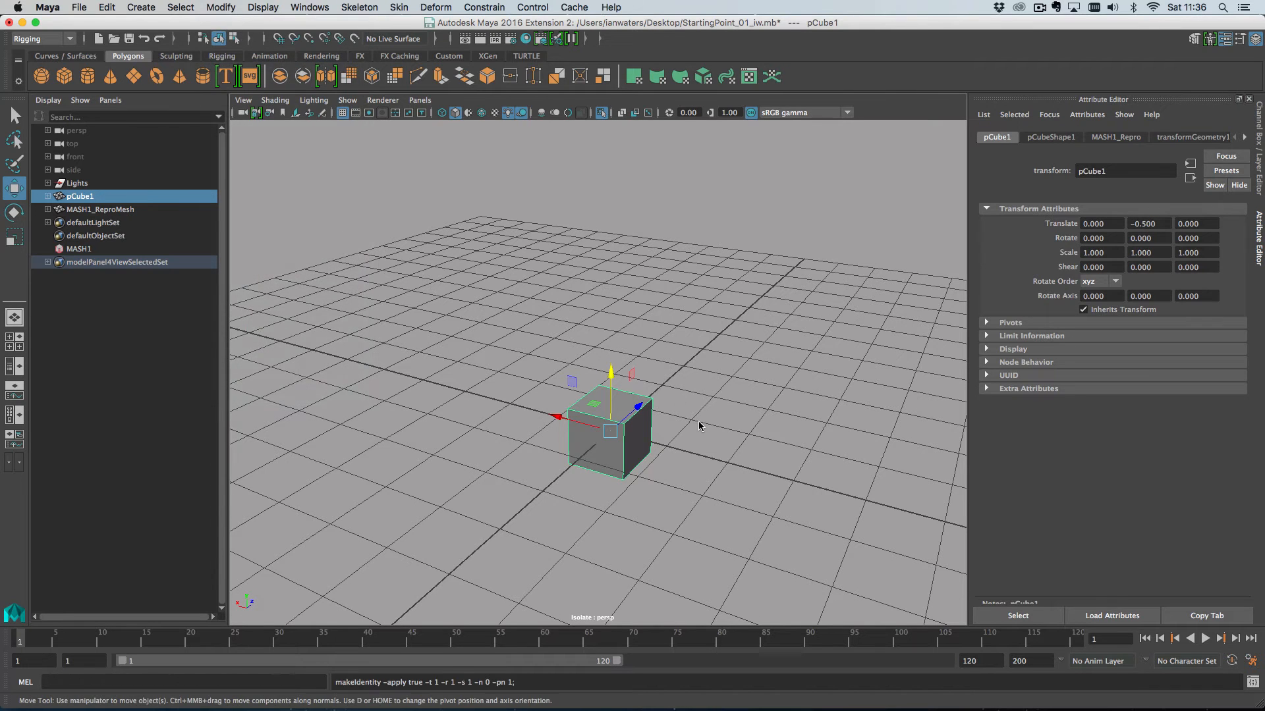
Group the source cube under a new parent transform and rename the group cubePivot.
left_click_drag(666, 415, 576, 422, "alt")
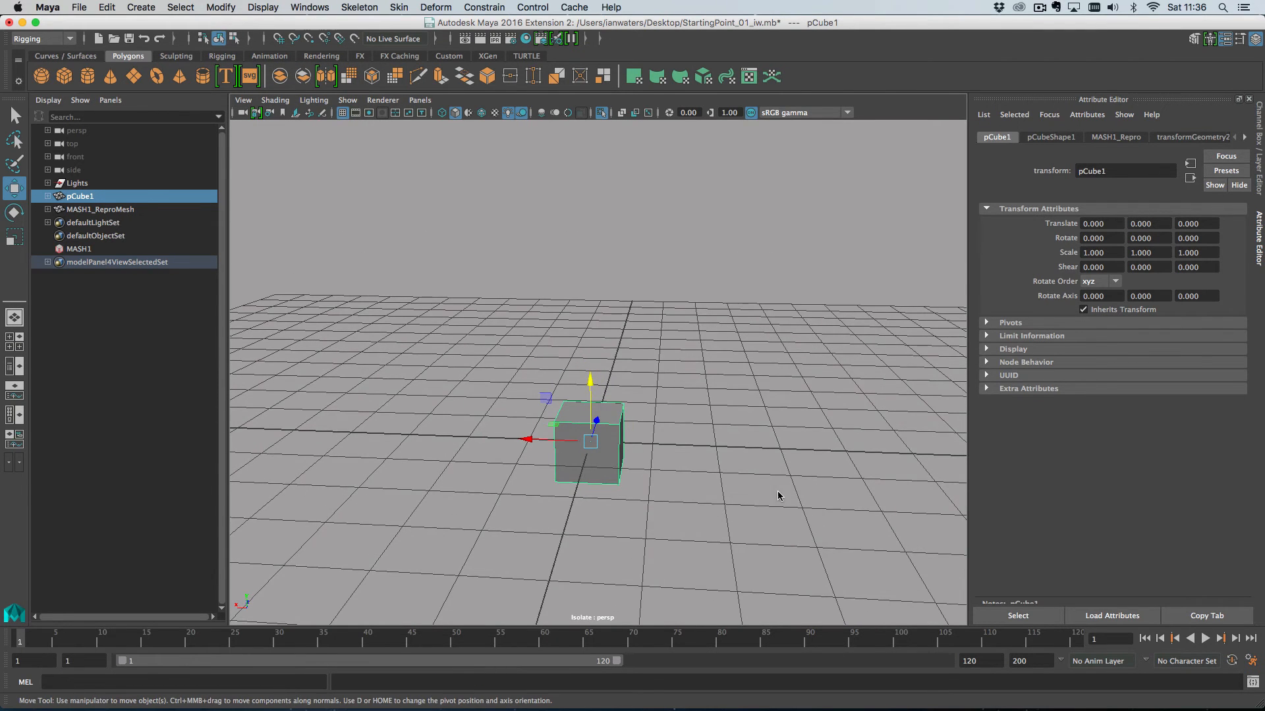
left_click_drag(777, 495, 728, 497, "alt")
left_click(124, 208)
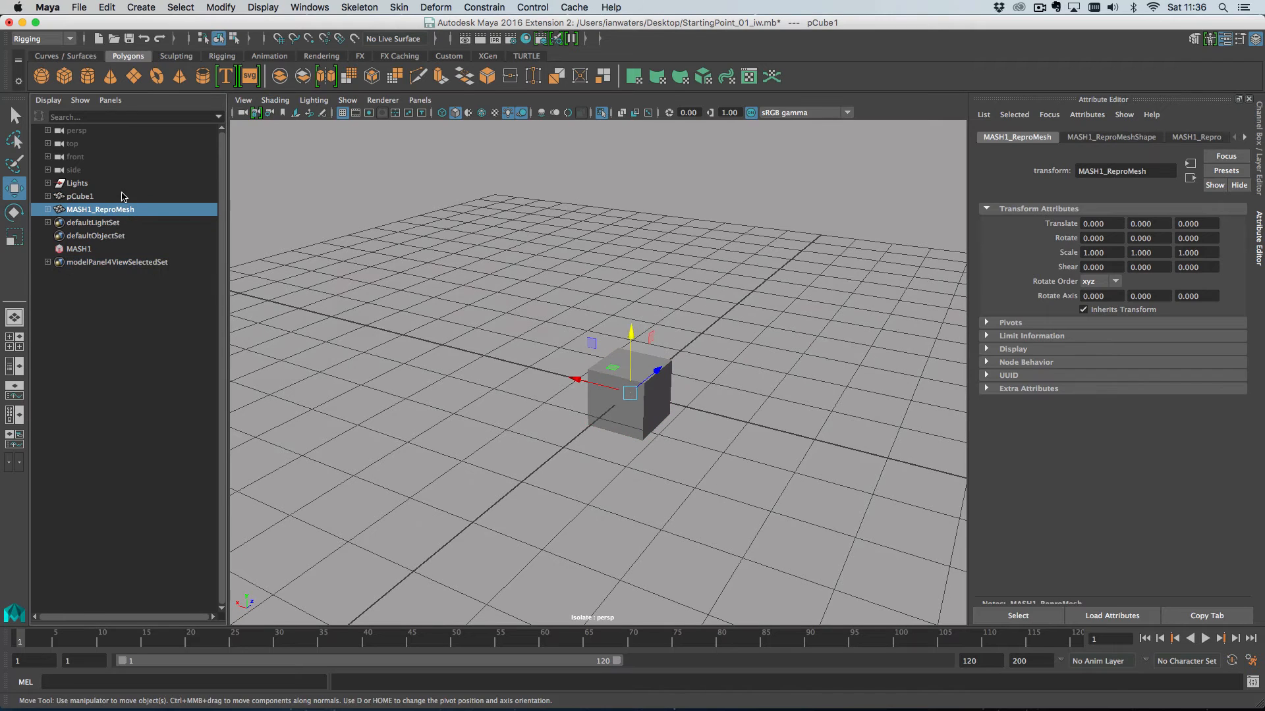
left_click(122, 196)
key("ctrl+g")
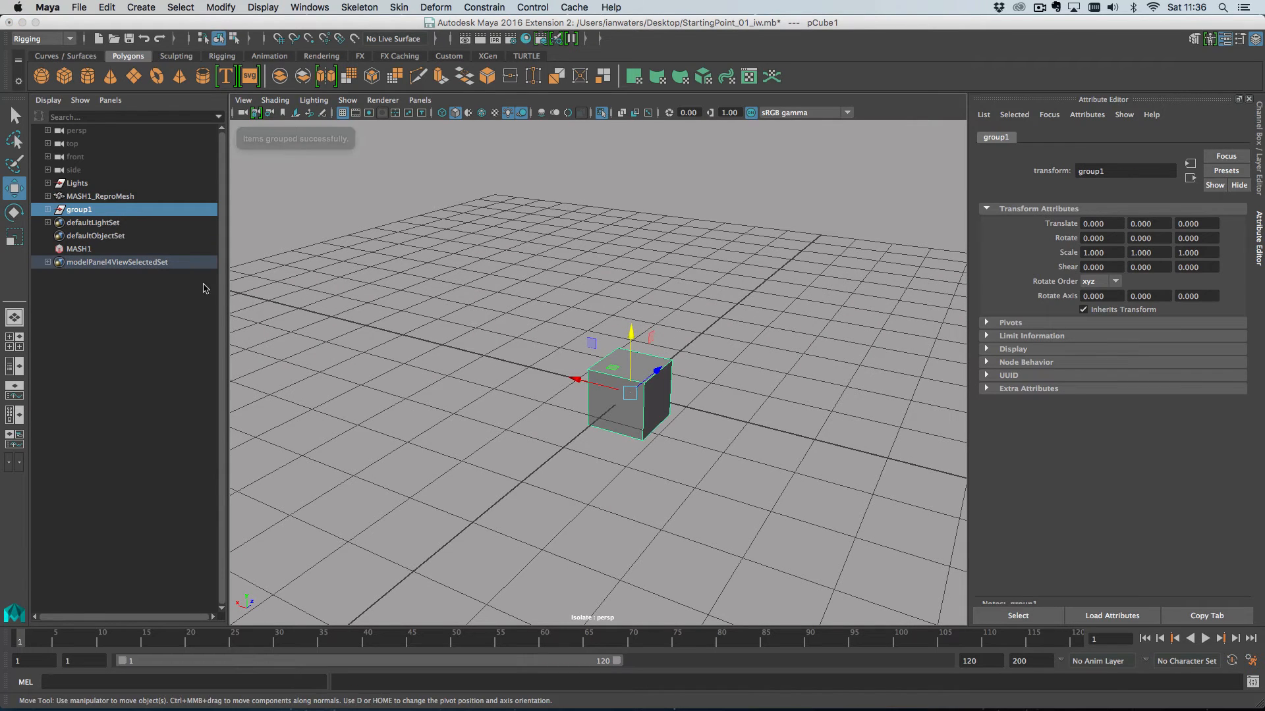
left_click(47, 210)
double_click(76, 211)
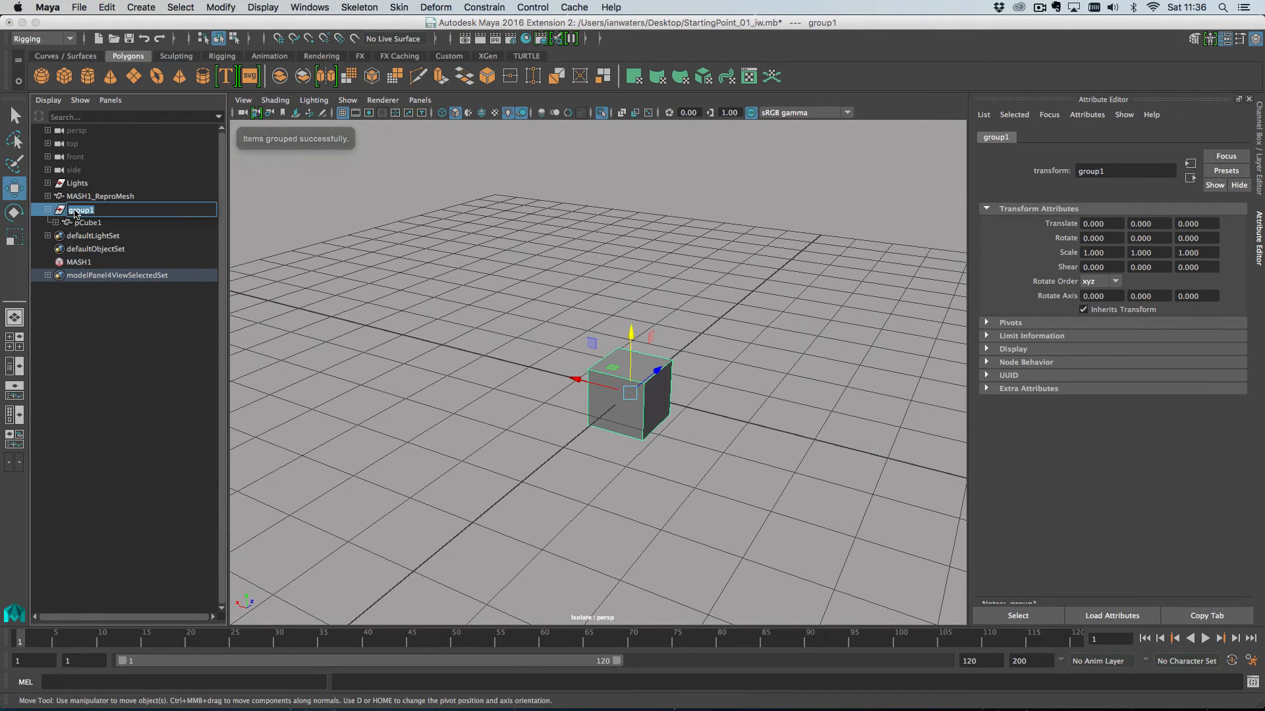
type("cubePivo")
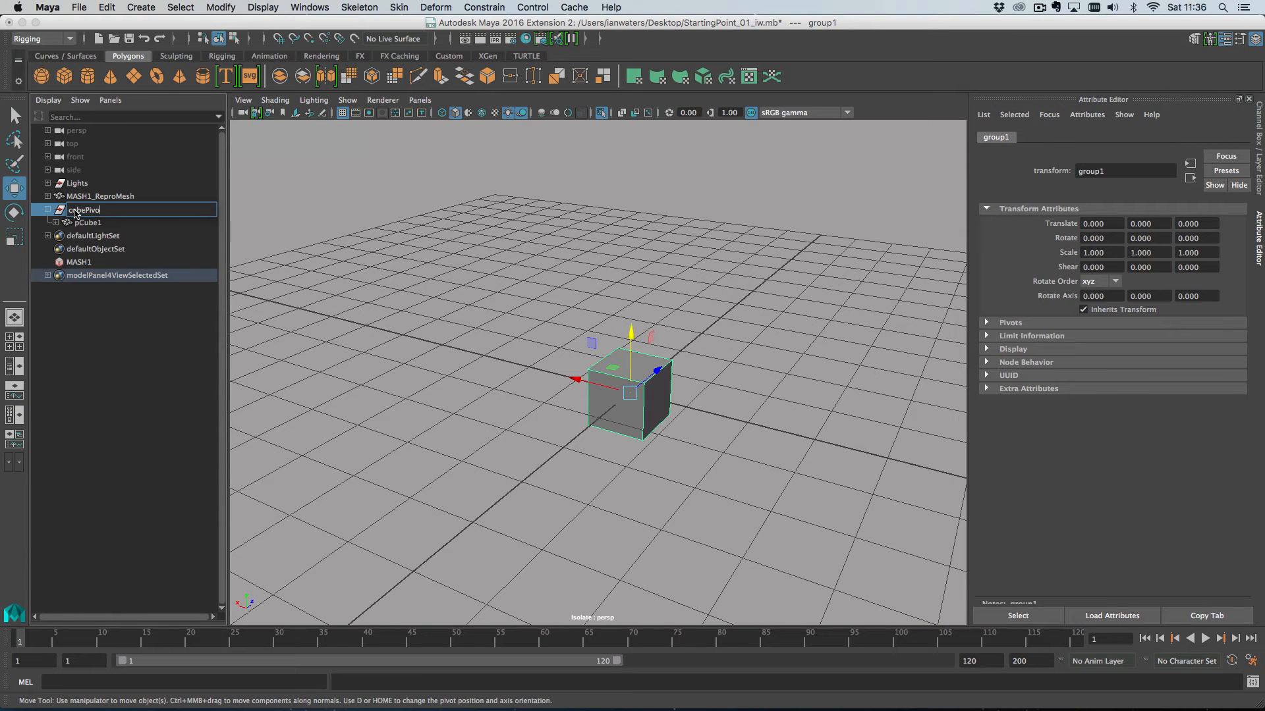
type("t")
key("Return")
Raise the source cube inside the cubePivot group by setting its Translate Y to 0.5.
left_click(96, 223)
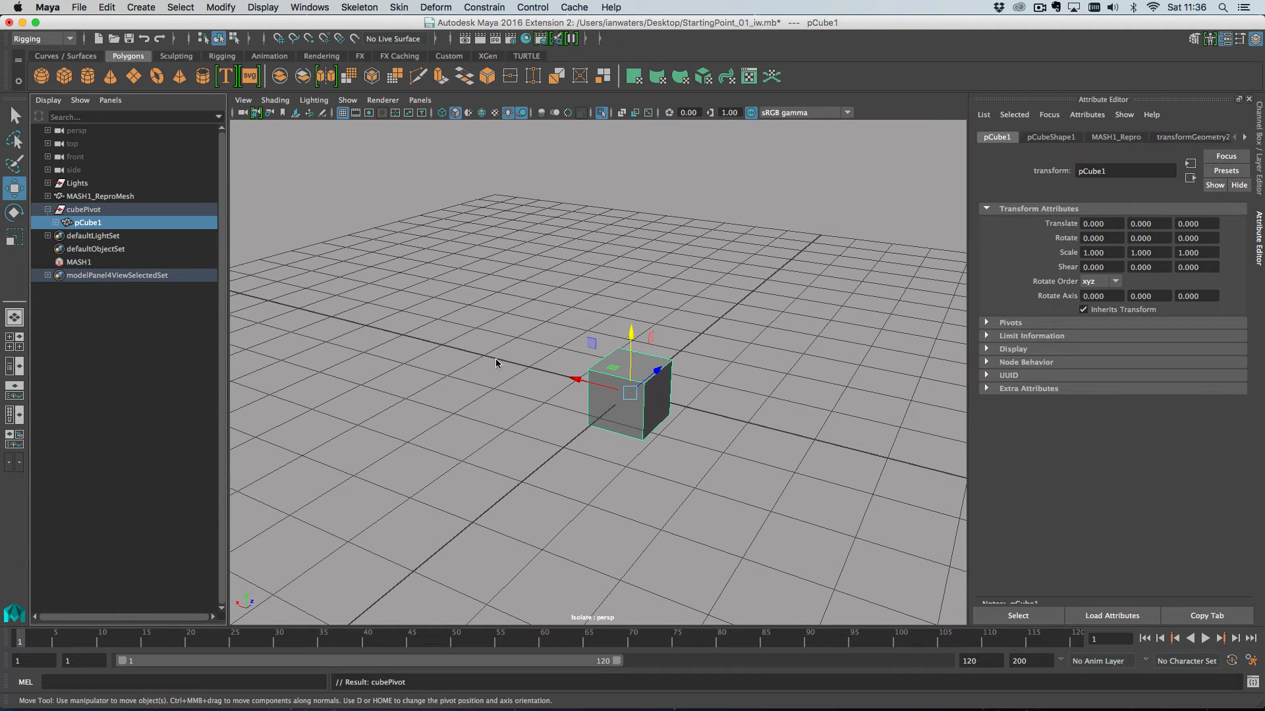
left_click_drag(633, 336, 635, 305)
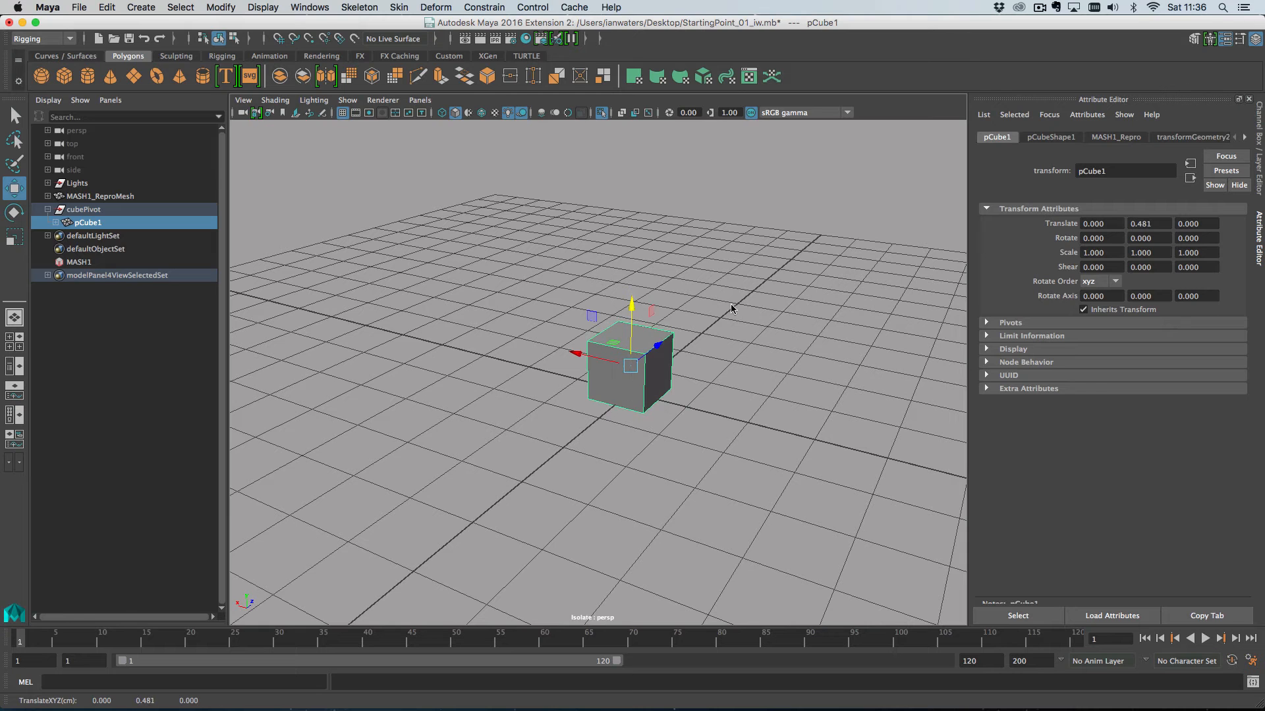
left_click(1150, 224)
type("0.5")
key("Return")
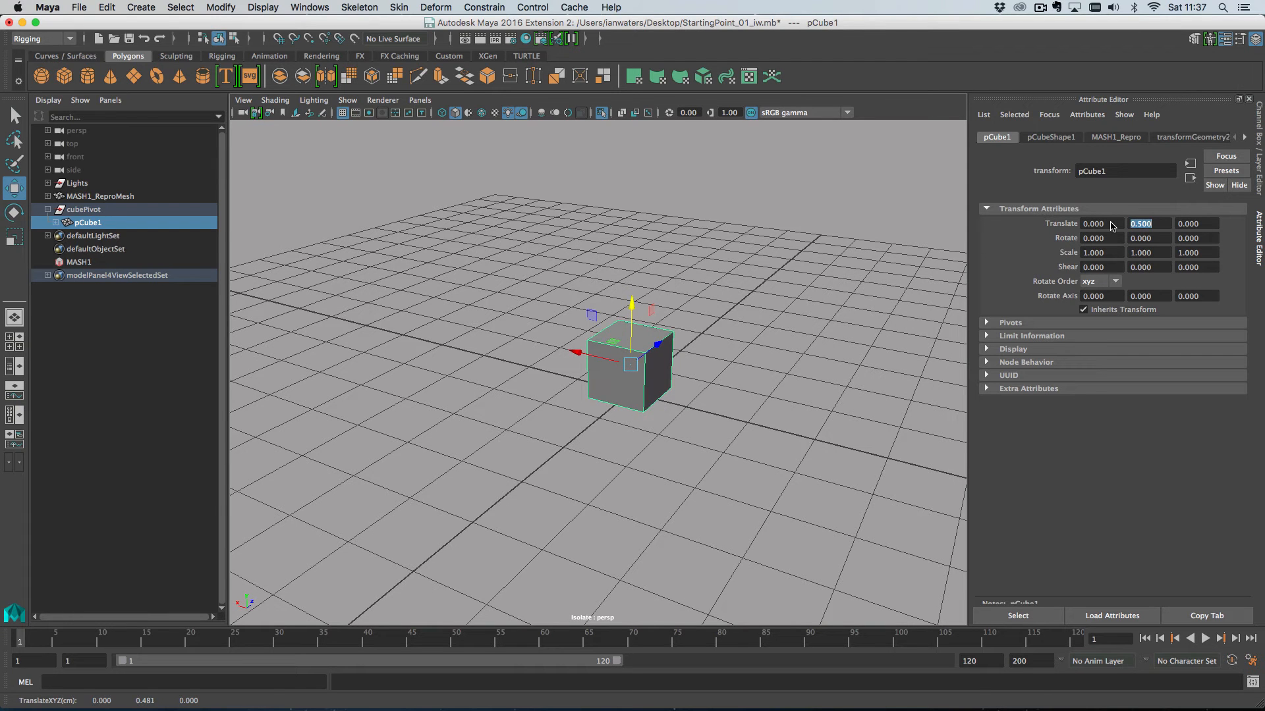
left_click_drag(653, 401, 614, 427, "alt")
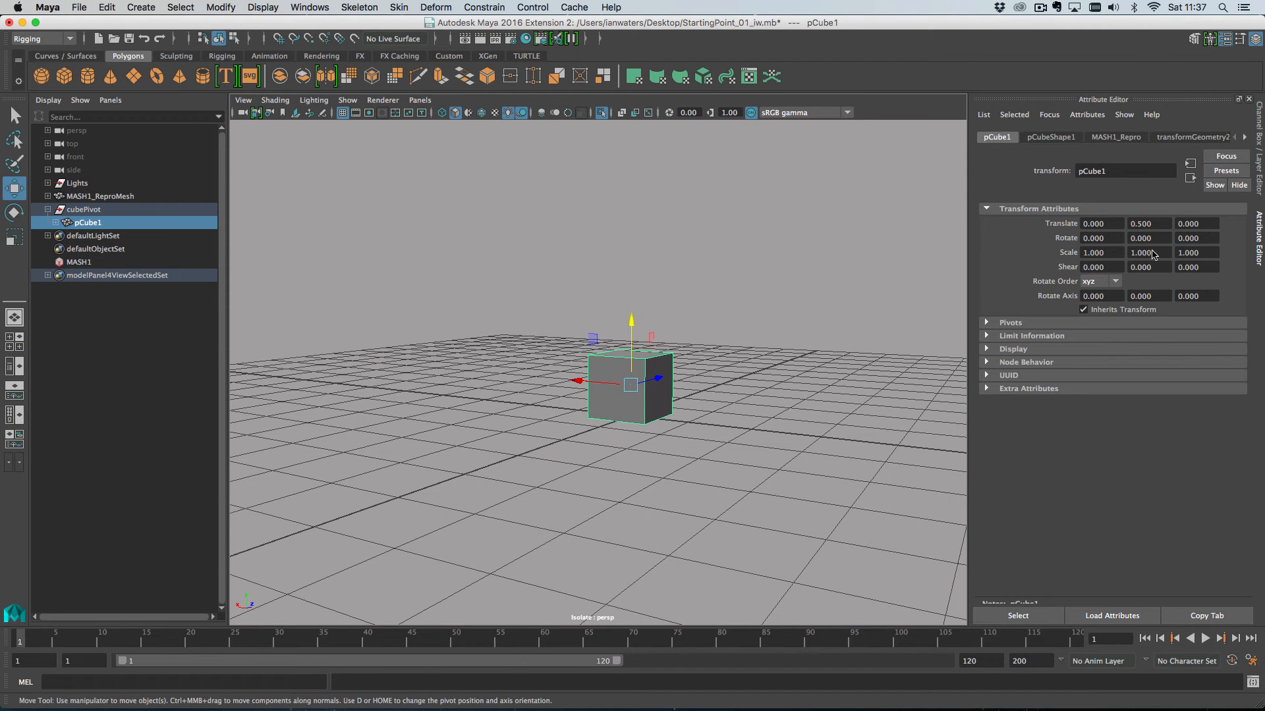
Replace pCube1 with the cubePivot group as the source object of the MASH1_Repro node.
left_click(103, 210)
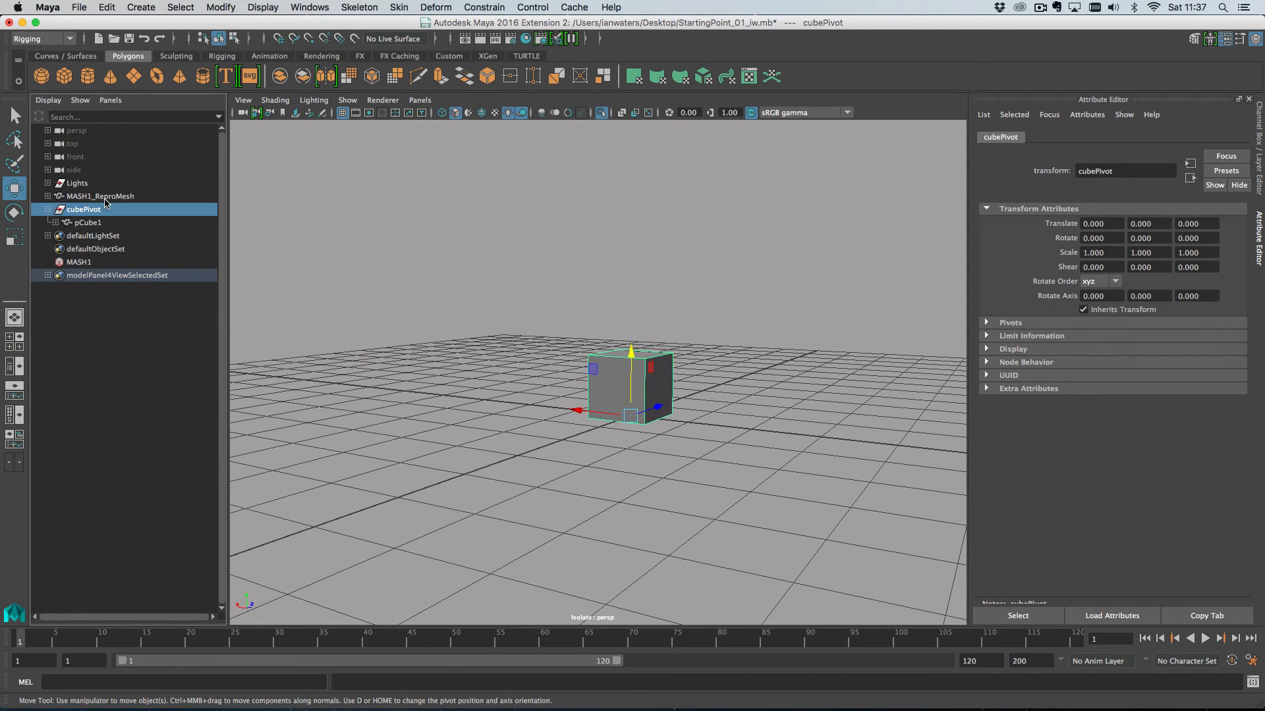
left_click(104, 198)
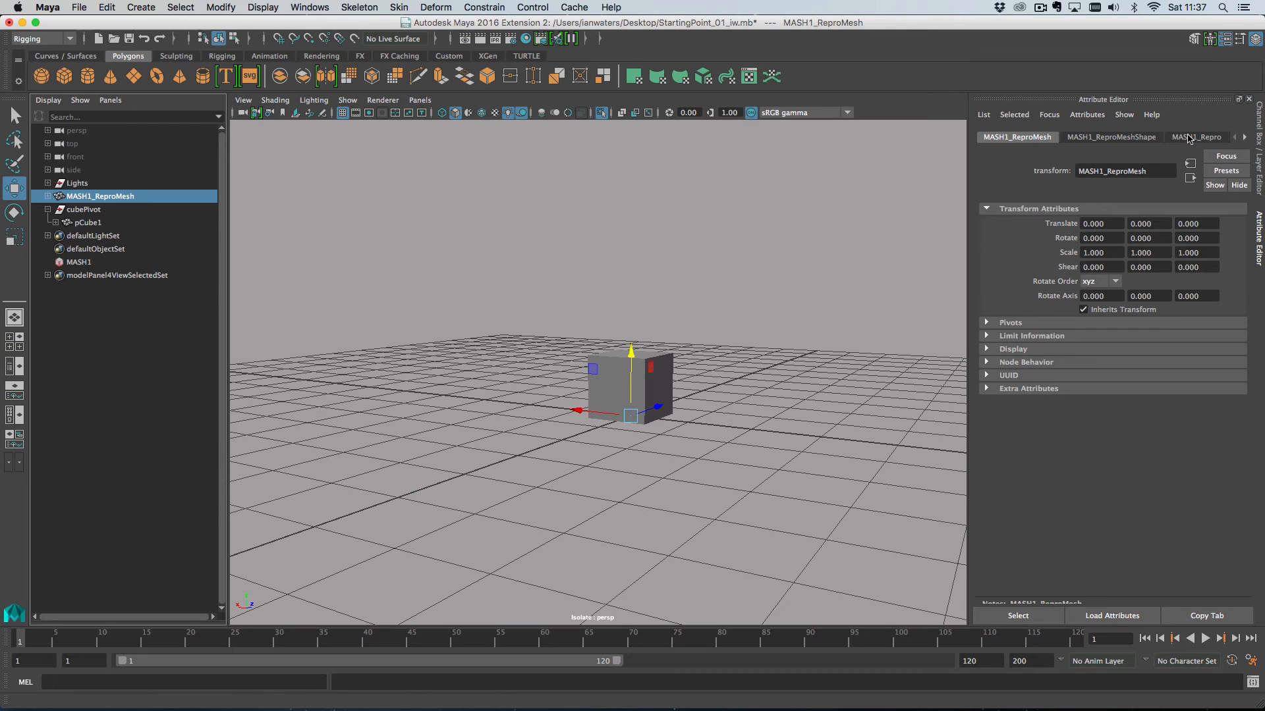
left_click(1189, 138)
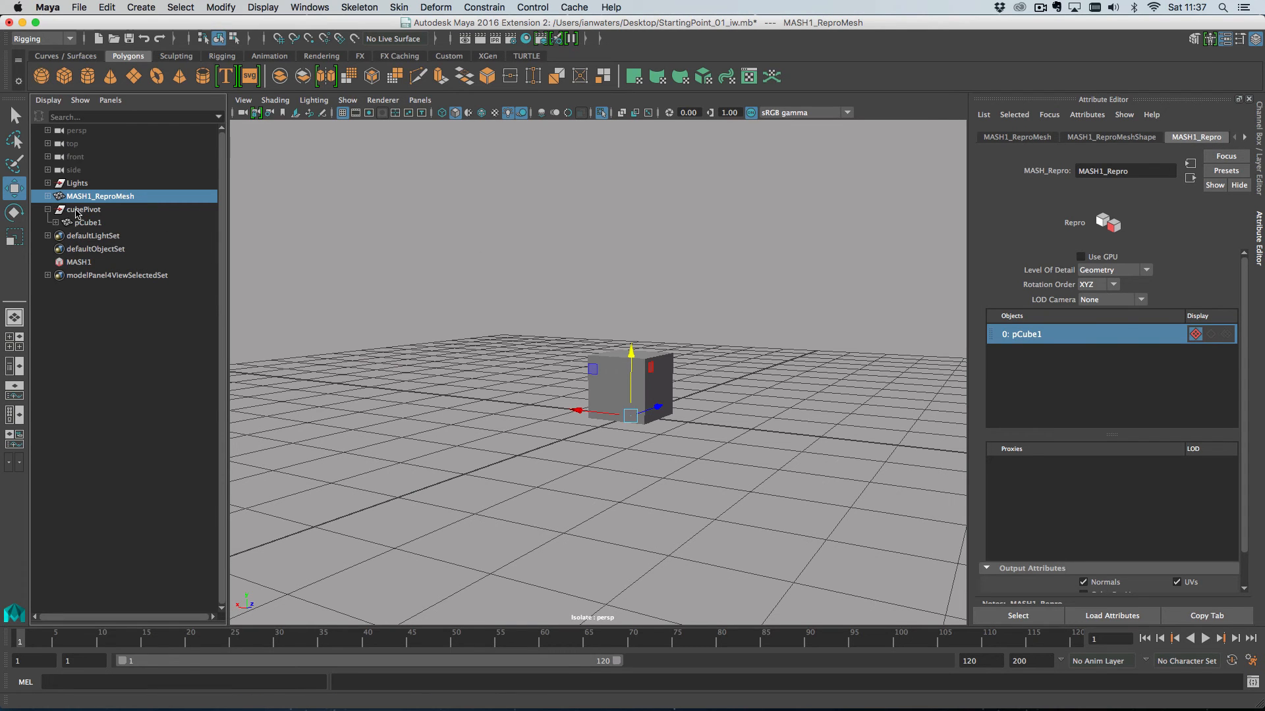
middle_click_drag(77, 211, 1064, 332)
Hide the cubePivot group and exit isolation so the whole row of MASH copies is displayed.
left_click(96, 210)
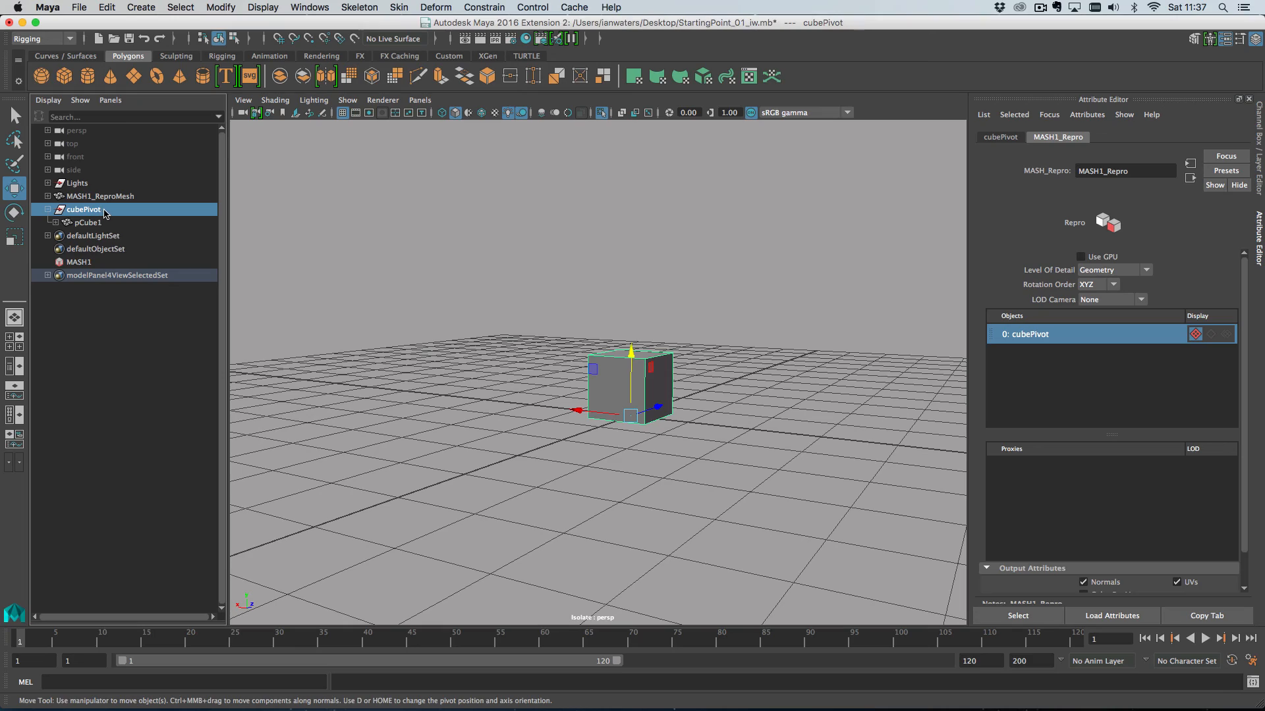
key("ctrl+h")
key("ctrl+1")
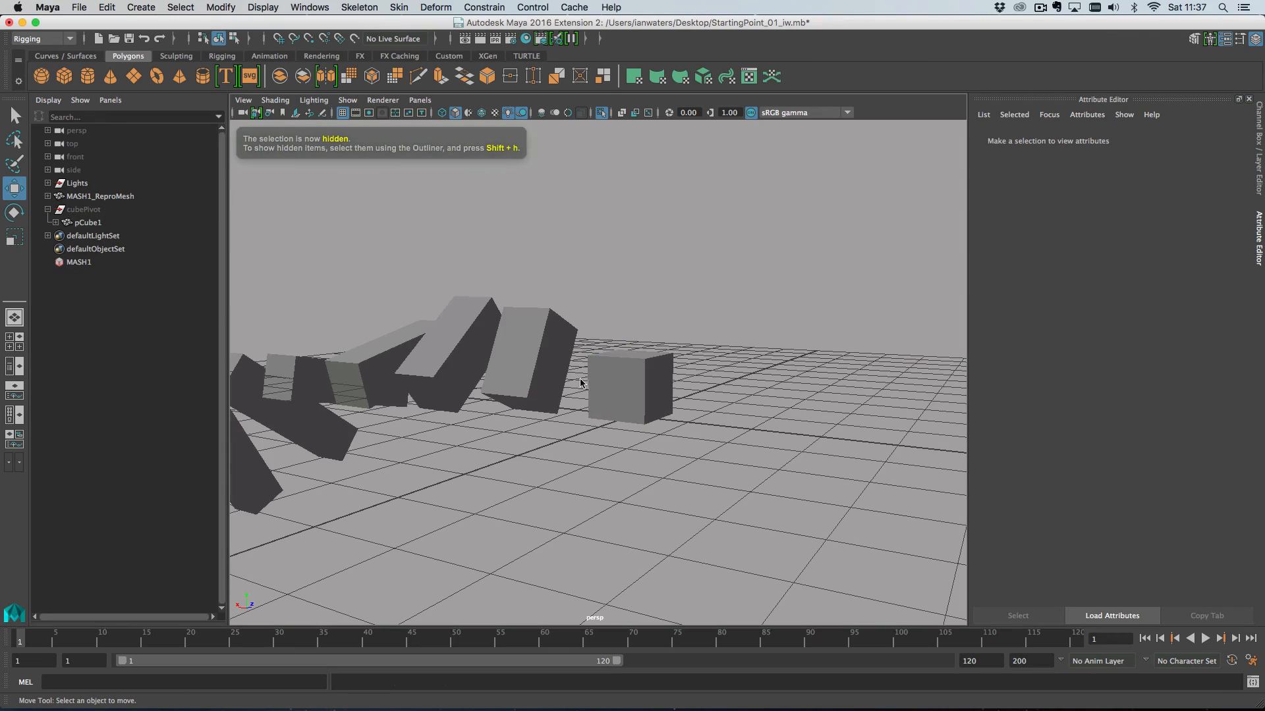
right_click_drag(716, 455, 536, 347, "alt")
left_click_drag(672, 339, 586, 409, "alt")
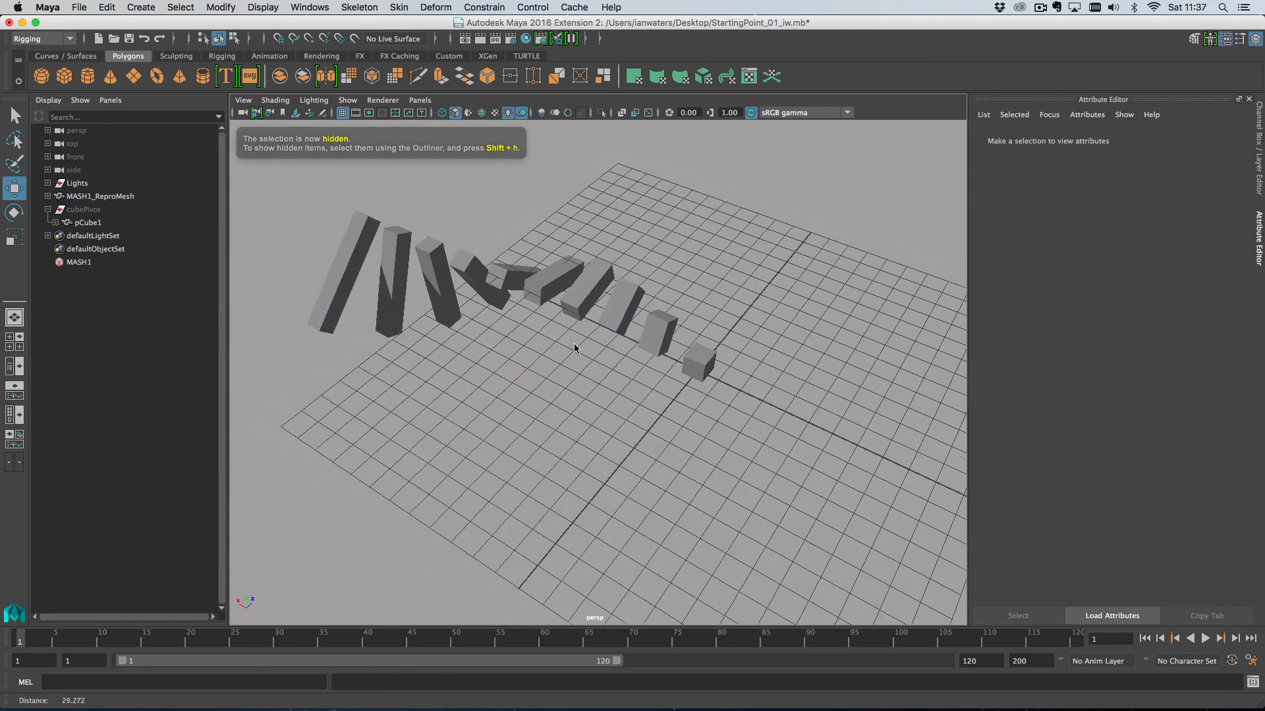
middle_click_drag(575, 343, 601, 412, "alt")
In MASH1's linear distribution, increase Scale Y to about 5.674 and Rotate X to about 257.872, and inspect the copies.
left_click(79, 261)
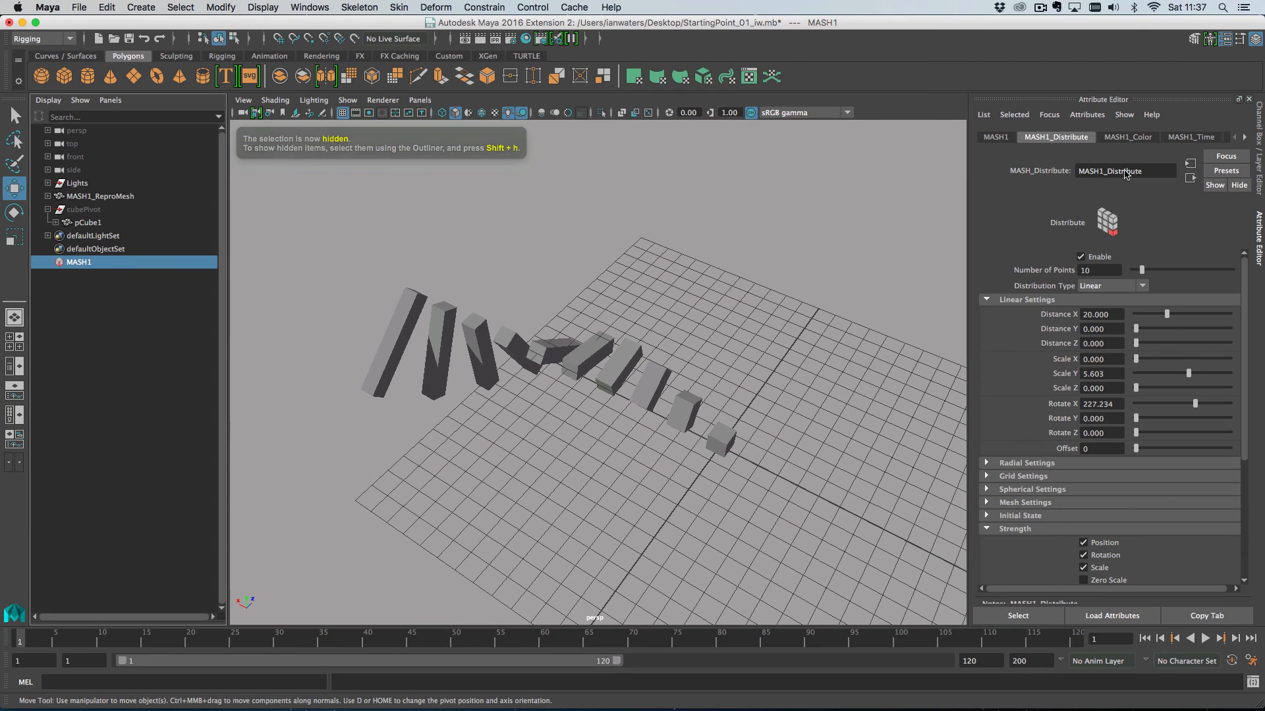
left_click_drag(1188, 374, 1203, 409)
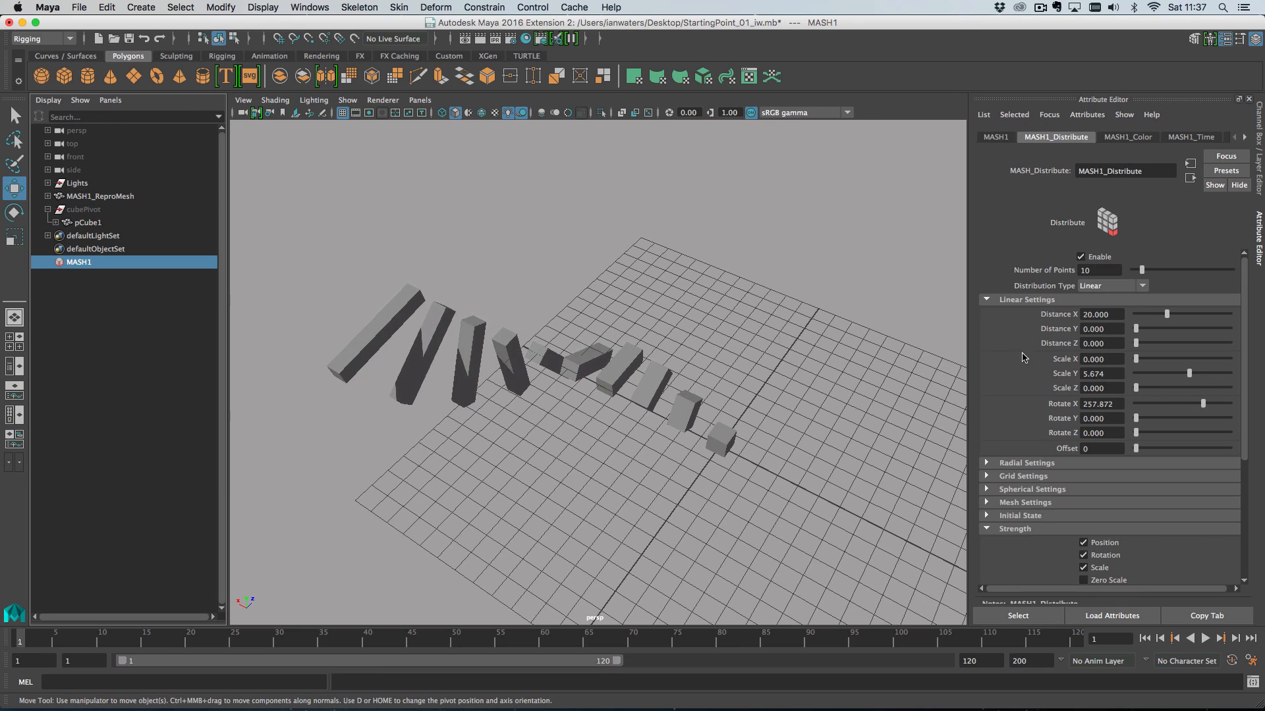
left_click_drag(654, 316, 705, 299, "alt")
right_click_drag(705, 299, 796, 336, "alt")
left_click_drag(797, 336, 779, 322, "alt")
right_click_drag(779, 322, 772, 332, "alt")
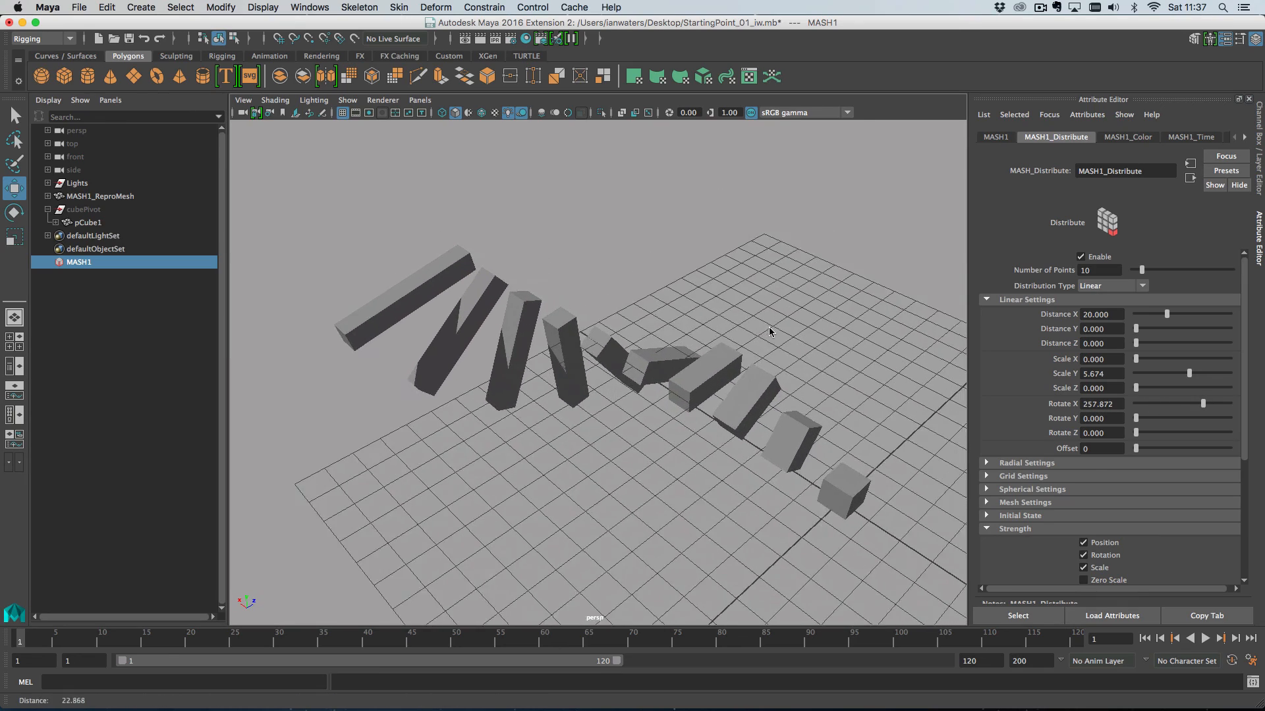
left_click_drag(770, 331, 751, 331, "alt")
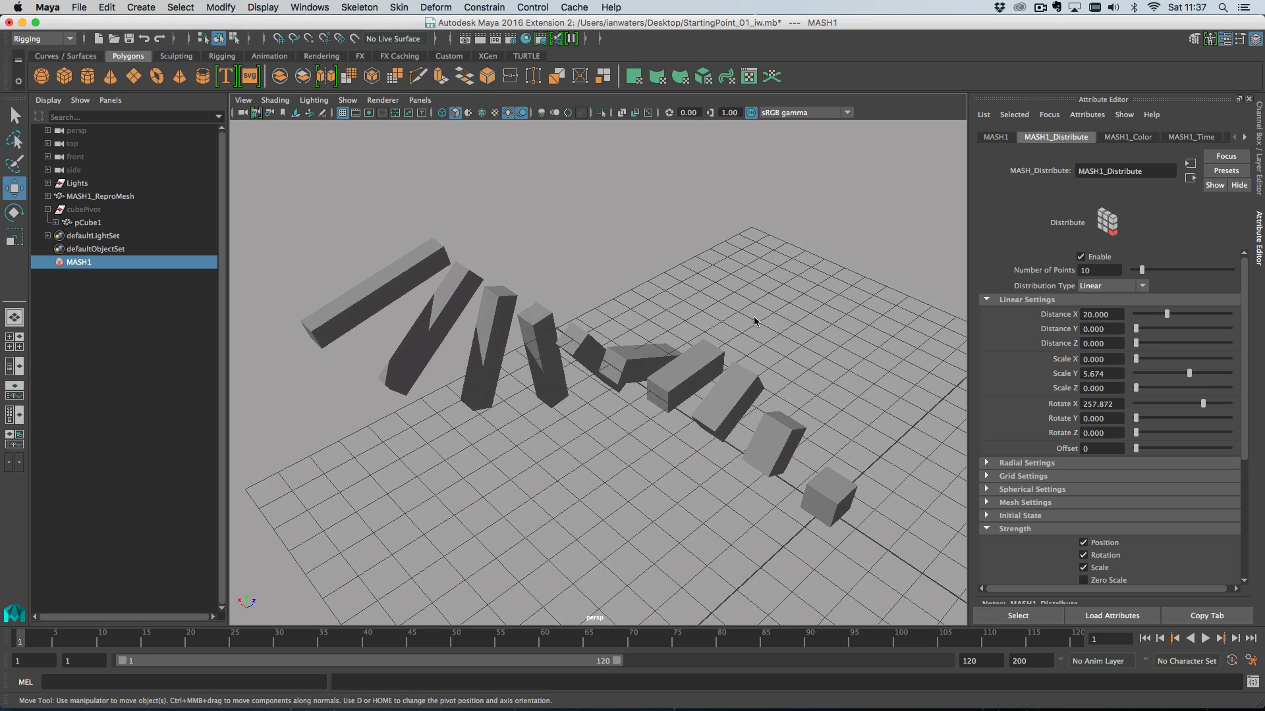